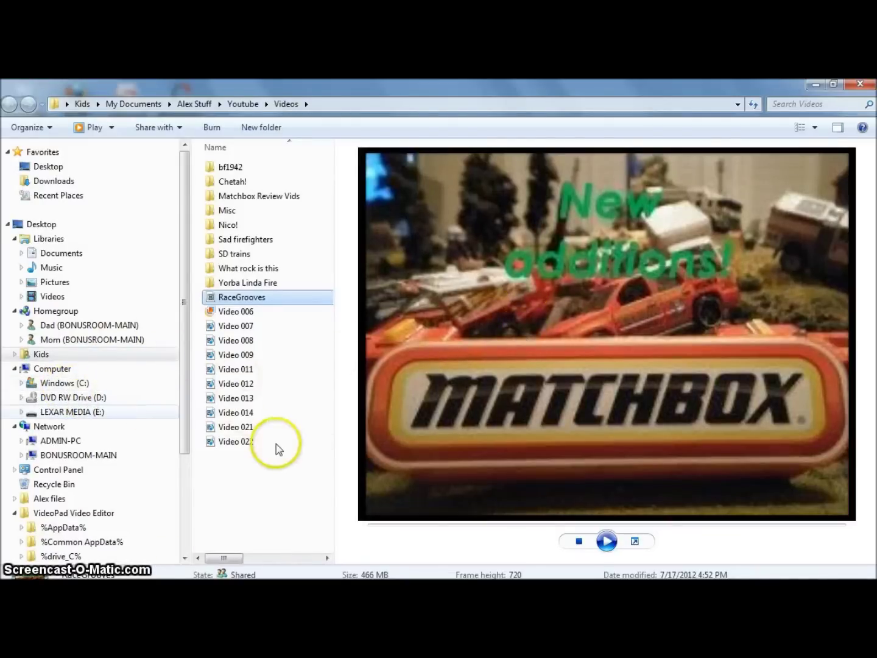
Select the SD trains folder inside the Youtube Videos folder
{"action": "left_click", "coordinate": [256, 255]}
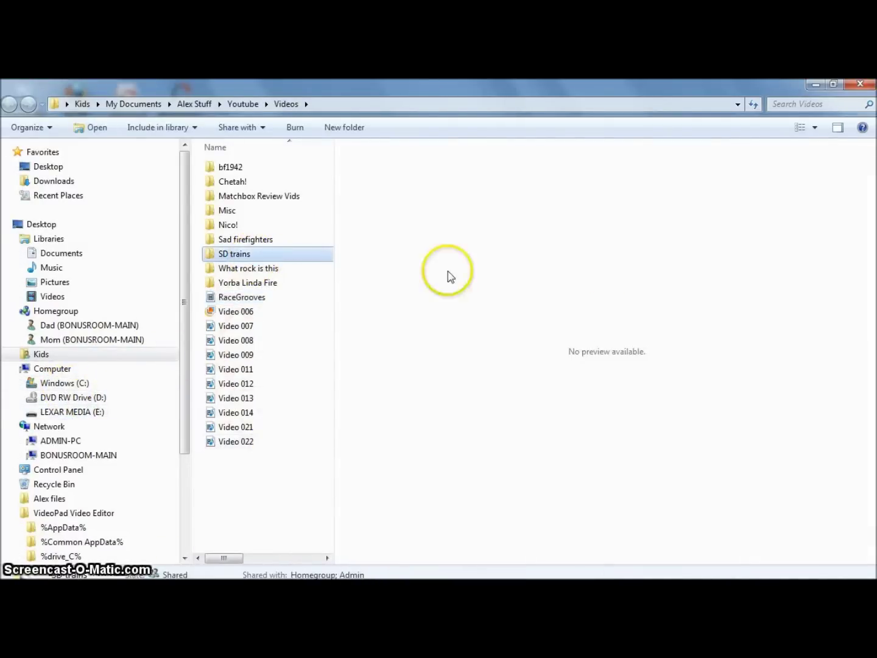
Navigate from Alex Stuff through Youtube, Stop Motion, EXTRA MBX and MBX E 1 into Pics
{"action": "left_click", "coordinate": [234, 181]}
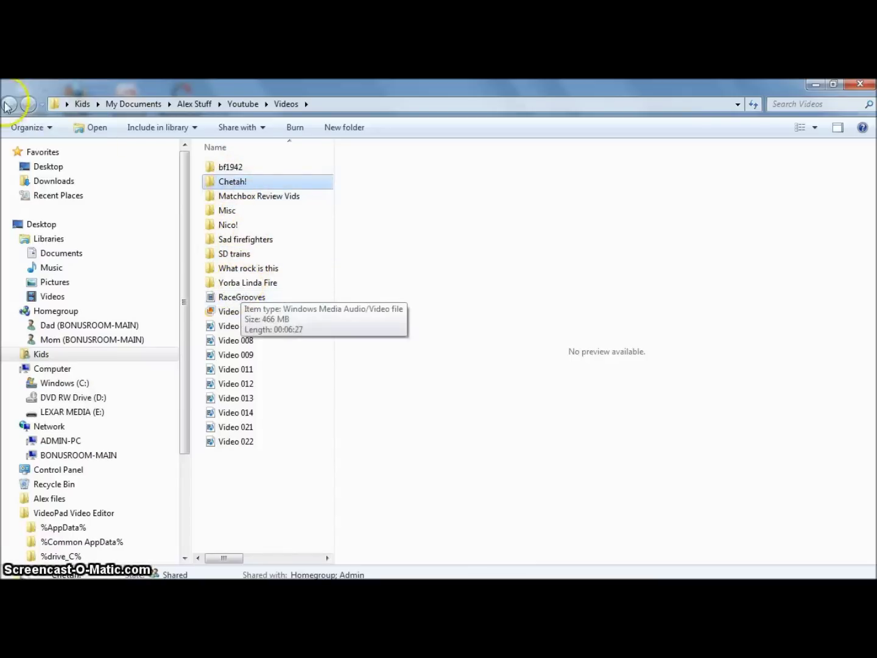
{"action": "left_click", "coordinate": [192, 104]}
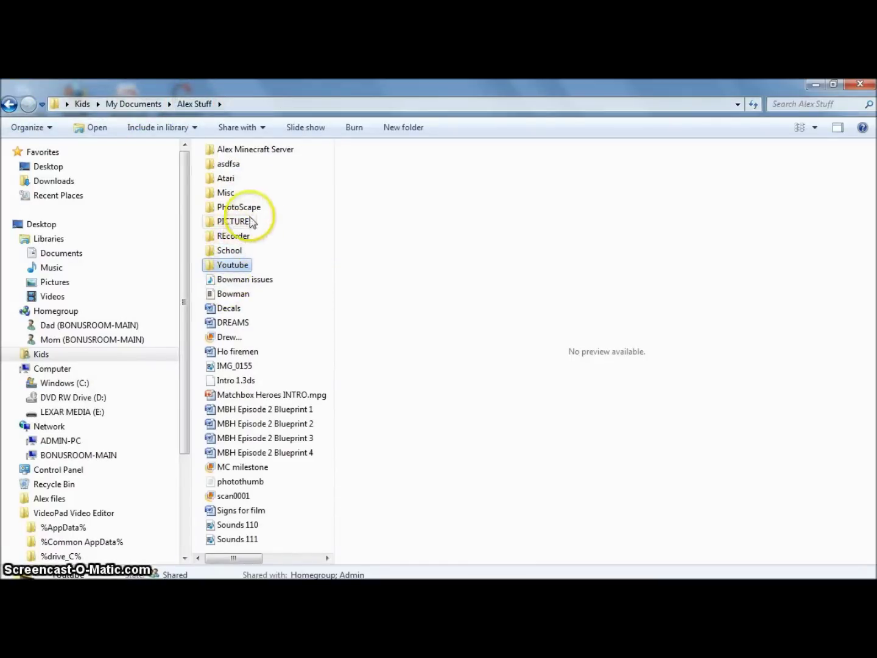
{"action": "double_click", "coordinate": [230, 264]}
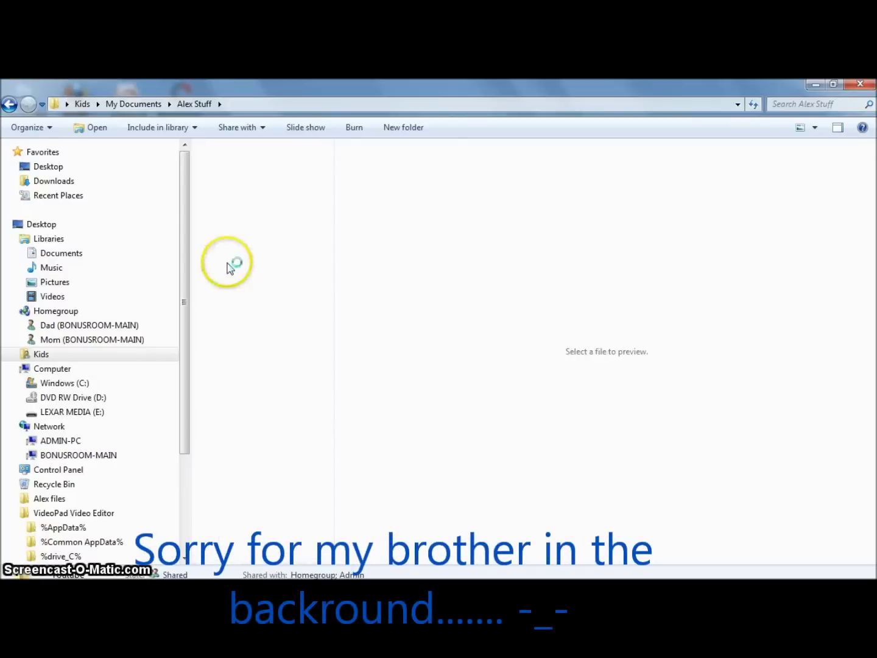
{"action": "double_click", "coordinate": [242, 353]}
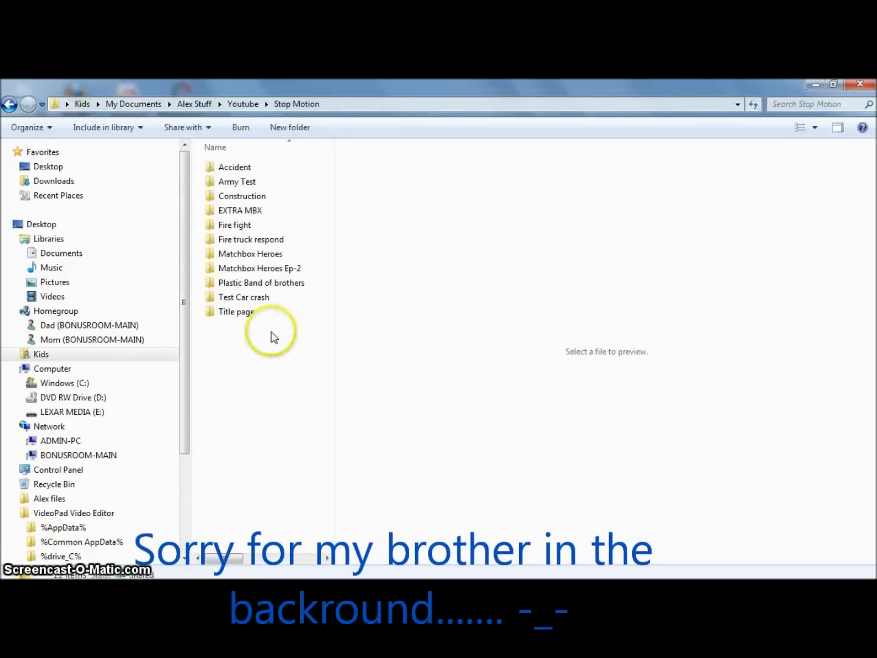
{"action": "double_click", "coordinate": [236, 211]}
{"action": "double_click", "coordinate": [238, 171]}
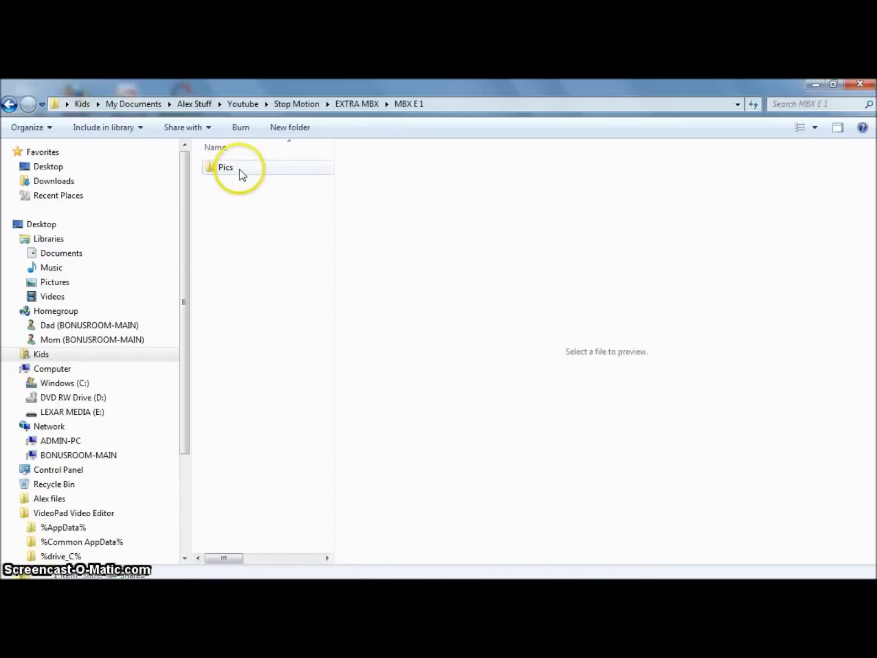
{"action": "double_click", "coordinate": [231, 175]}
Preview the first stop-motion photo in the Pics folder
{"action": "left_click", "coordinate": [235, 254]}
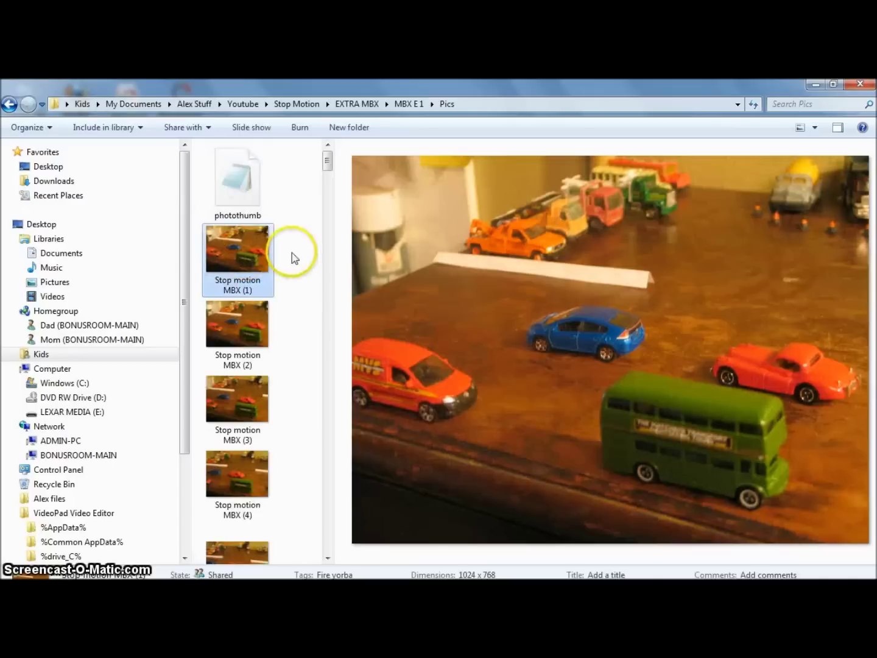
{"action": "scroll", "coordinate": [270, 266], "scroll_direction": "down", "scroll_amount": 2}
{"action": "scroll", "coordinate": [250, 218], "scroll_direction": "up", "scroll_amount": 2}
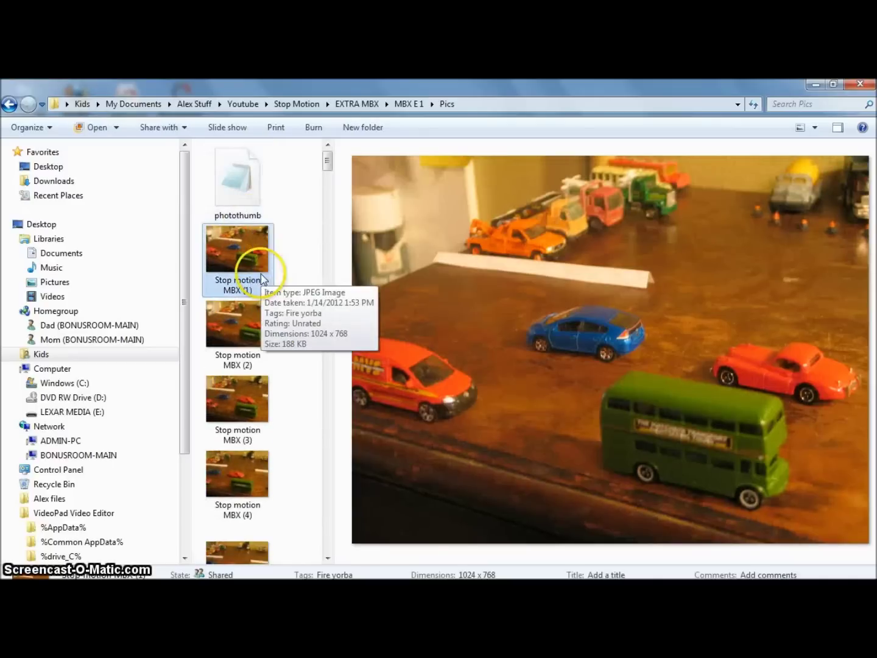
{"action": "mouse_move", "coordinate": [329, 163]}
{"action": "left_mouse_down"}
{"action": "mouse_move", "coordinate": [344, 515]}
{"action": "mouse_move", "coordinate": [337, 146]}
{"action": "left_mouse_up"}
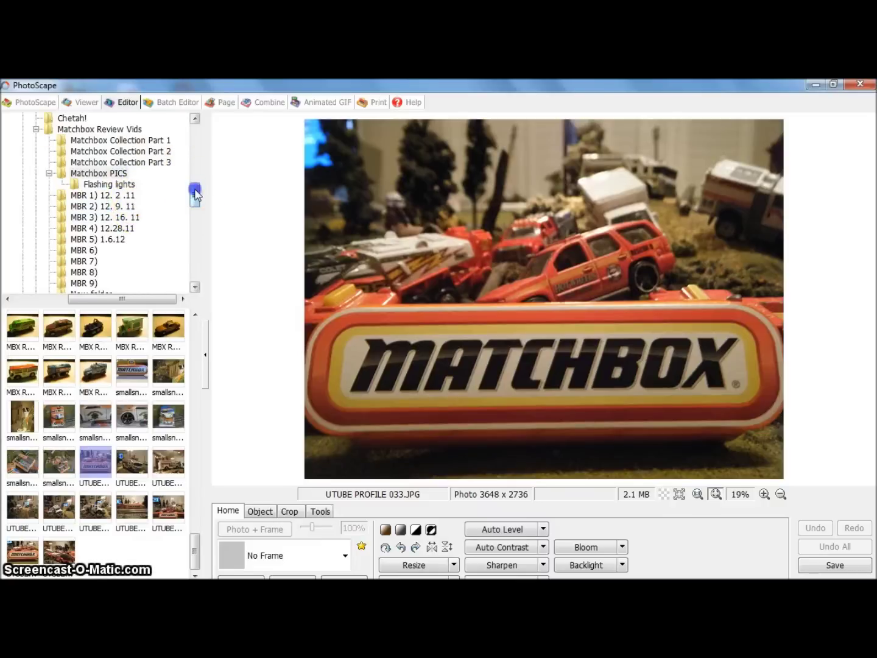
In PhotoScape's Editor, browse to the MBX E 1 Pics folder and open Stop motion MBX (1).JPG
{"action": "left_click_drag", "start_coordinate": [194, 193], "coordinate": [207, 174]}
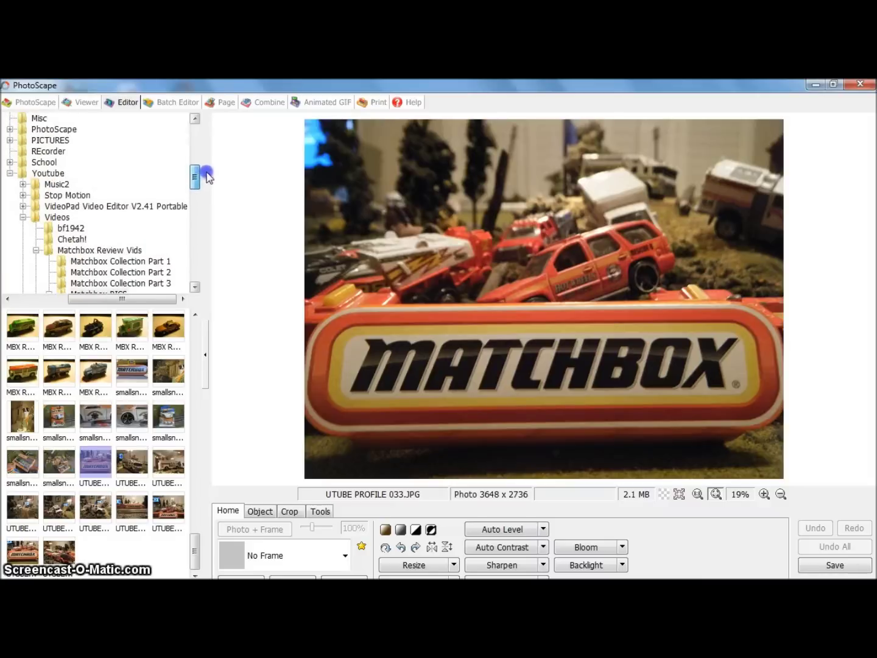
{"action": "left_click", "coordinate": [70, 194]}
{"action": "left_click", "coordinate": [90, 206]}
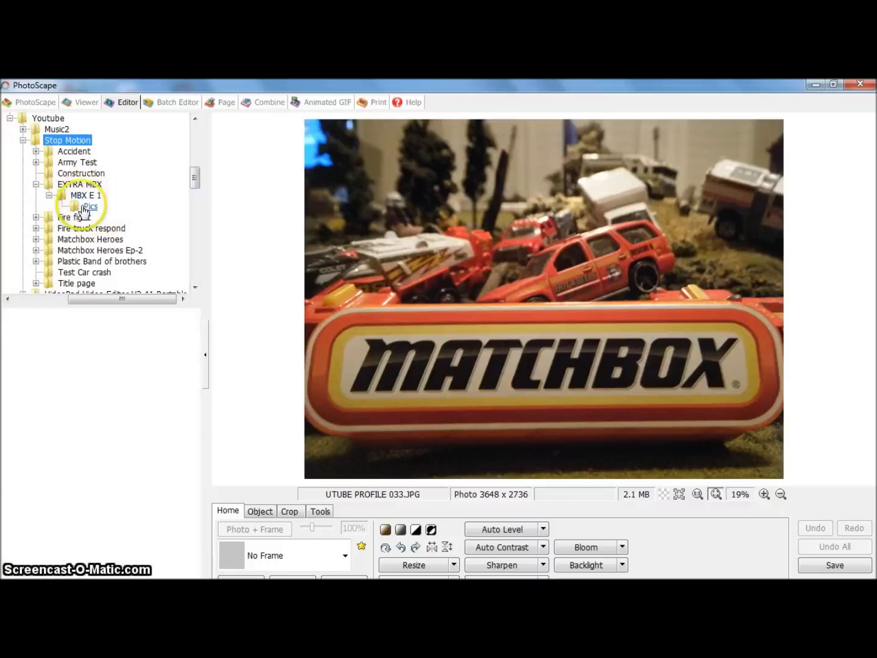
{"action": "left_click", "coordinate": [24, 332]}
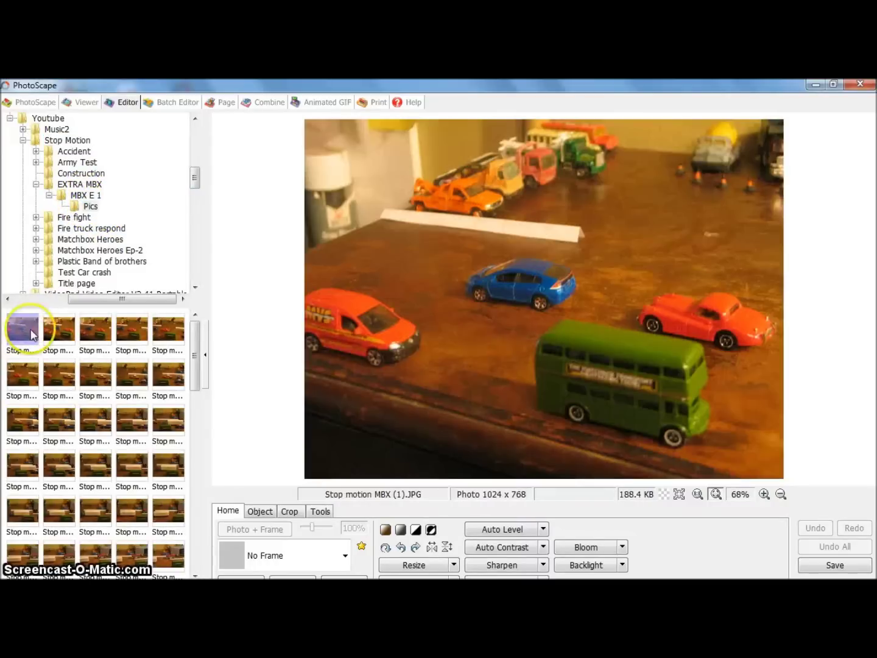
Step through the thumbnails from MBX (3) to Stop motion MBX (19).JPG
{"action": "left_click", "coordinate": [96, 331]}
{"action": "left_click", "coordinate": [134, 332]}
{"action": "left_click", "coordinate": [174, 330]}
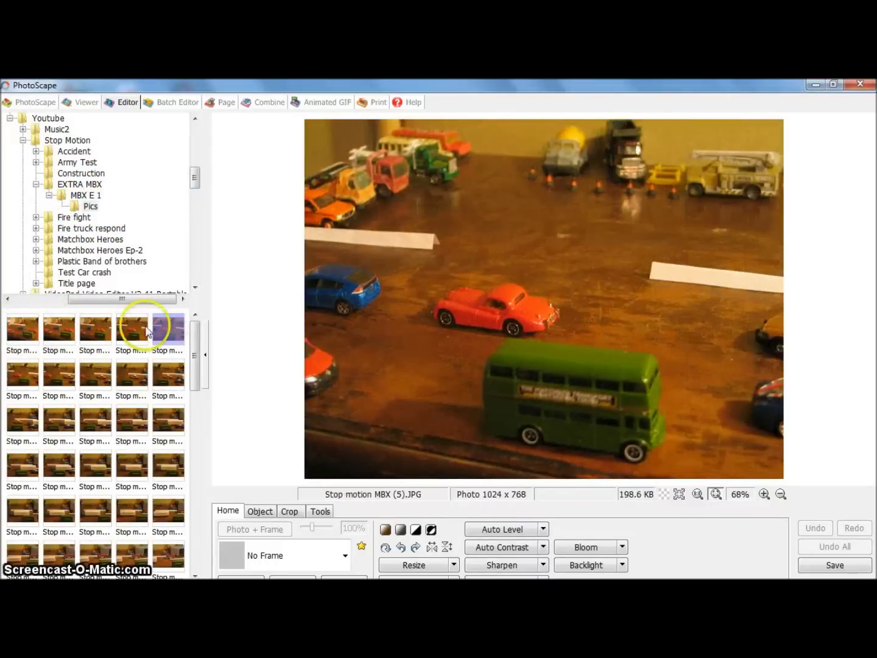
{"action": "scroll", "coordinate": [141, 334], "scroll_direction": "down", "scroll_amount": 2}
{"action": "left_click", "coordinate": [130, 376]}
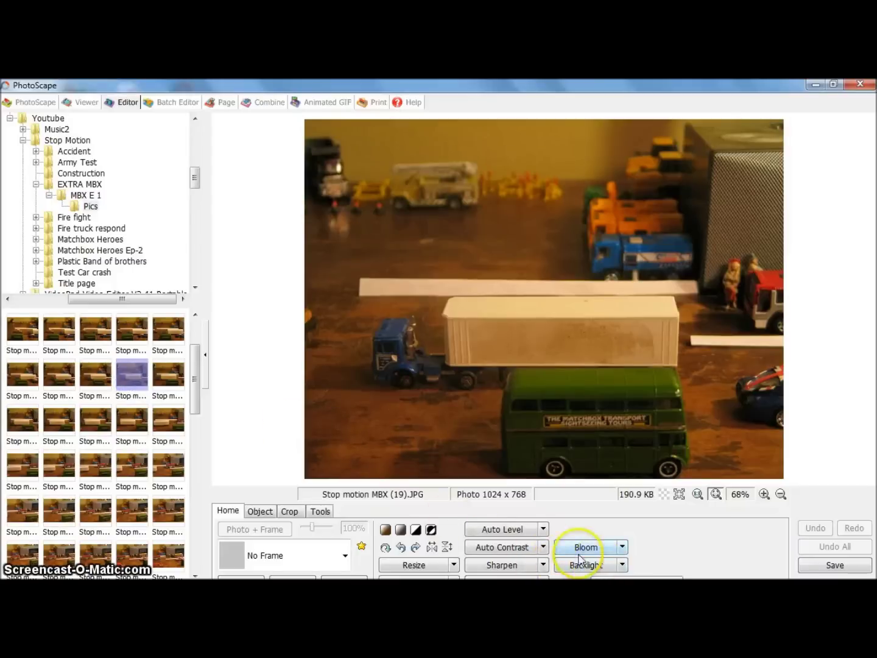
Try Auto Contrast, undo it, and dismiss the filter list without applying anything
{"action": "left_click", "coordinate": [510, 542]}
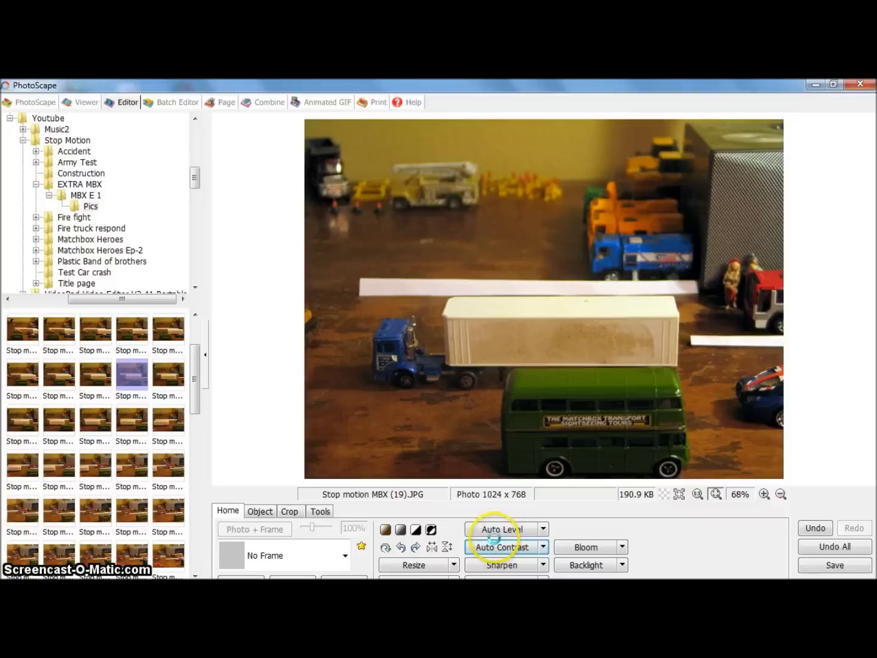
{"action": "key", "text": "ctrl+z"}
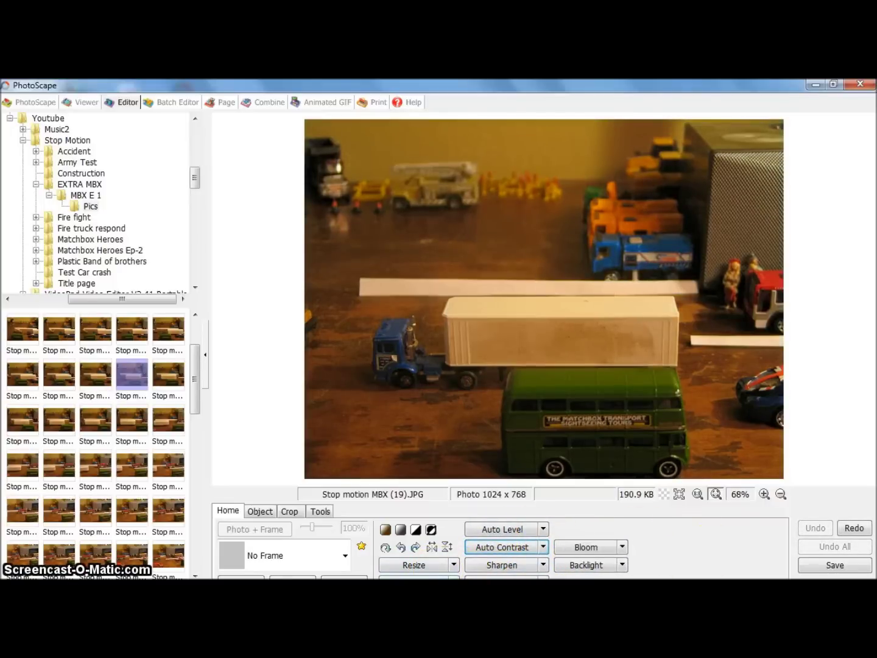
{"action": "left_click", "coordinate": [418, 577]}
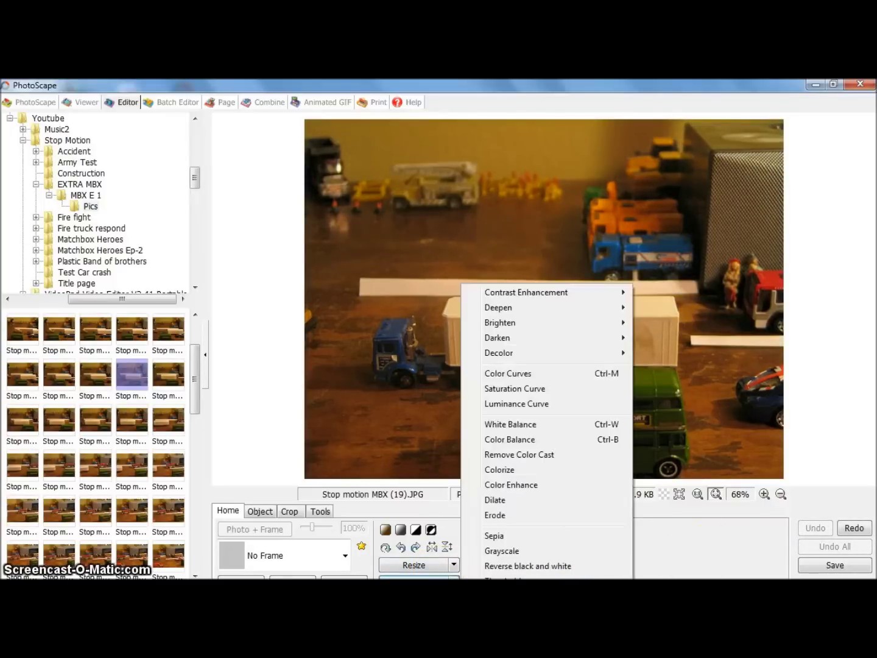
{"action": "left_click", "coordinate": [684, 547]}
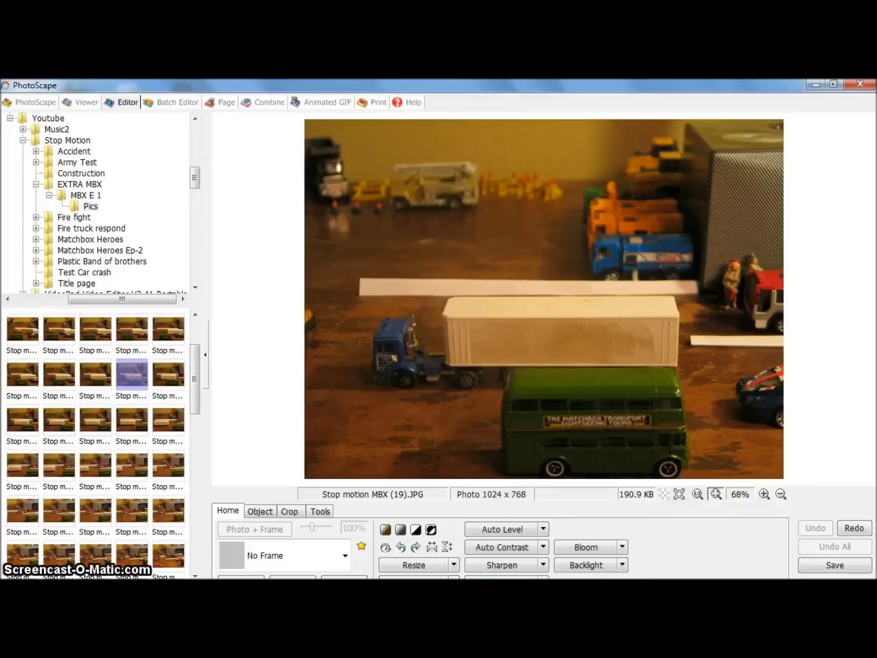
Add an orange lens flare, thickness 27 and number 5, placed on the orange trucks
{"action": "left_click", "coordinate": [505, 577]}
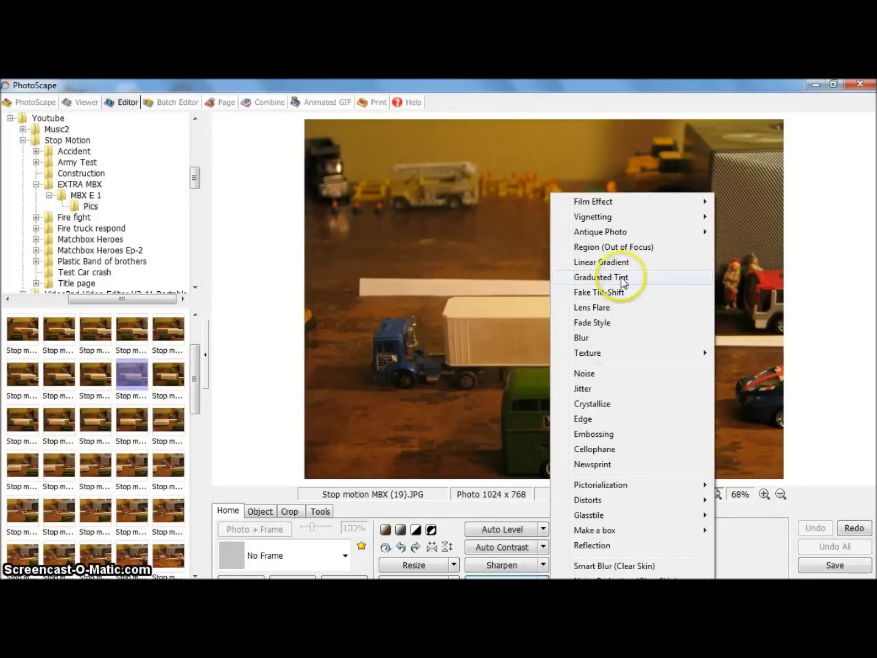
{"action": "left_click", "coordinate": [594, 311]}
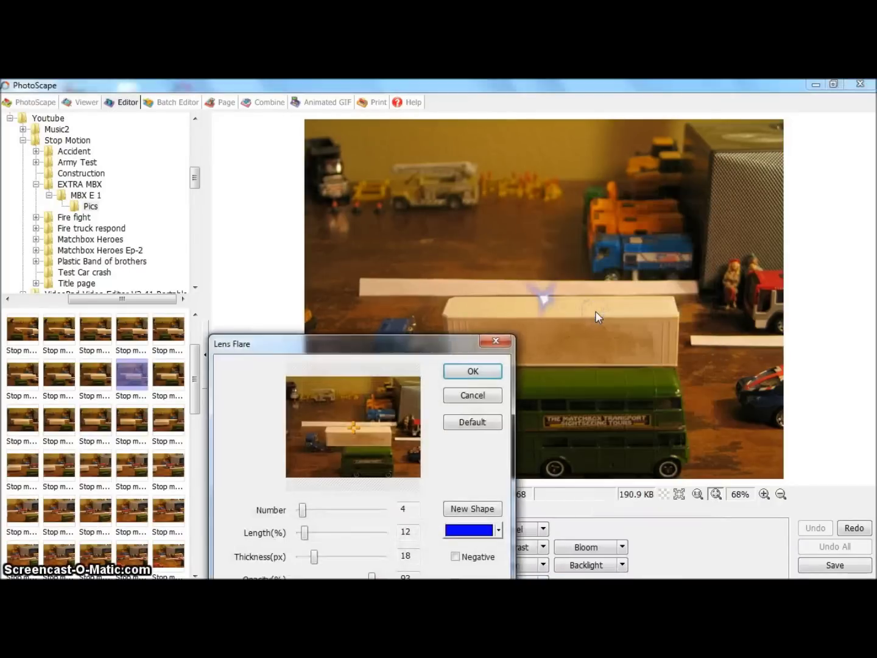
{"action": "left_click", "coordinate": [345, 420]}
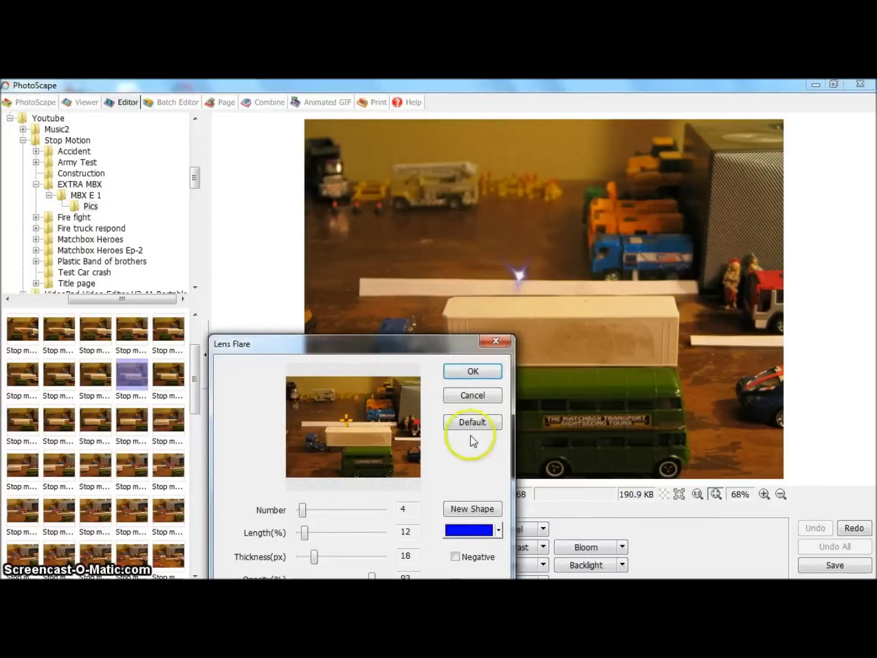
{"action": "left_click", "coordinate": [499, 531]}
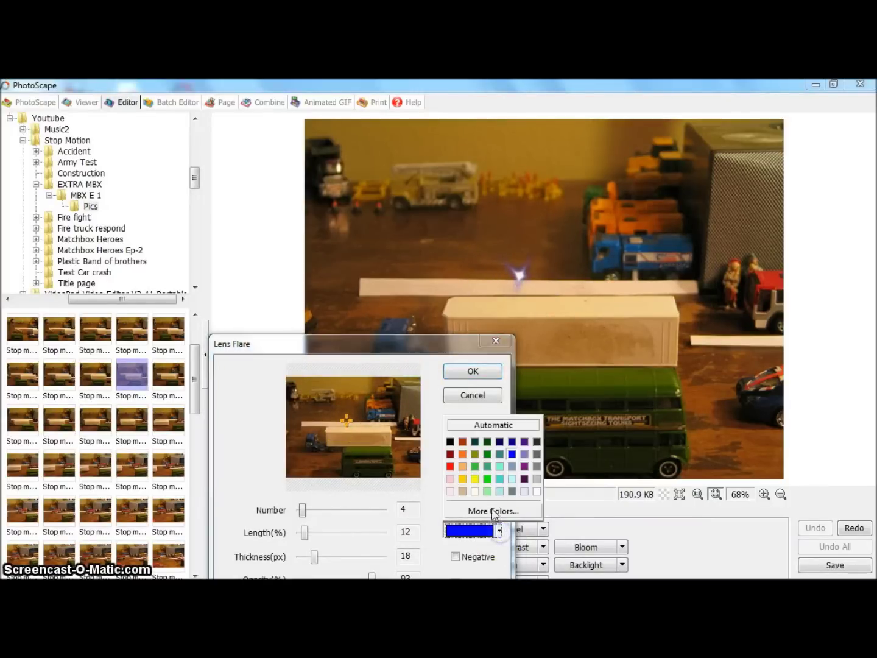
{"action": "left_click", "coordinate": [463, 454]}
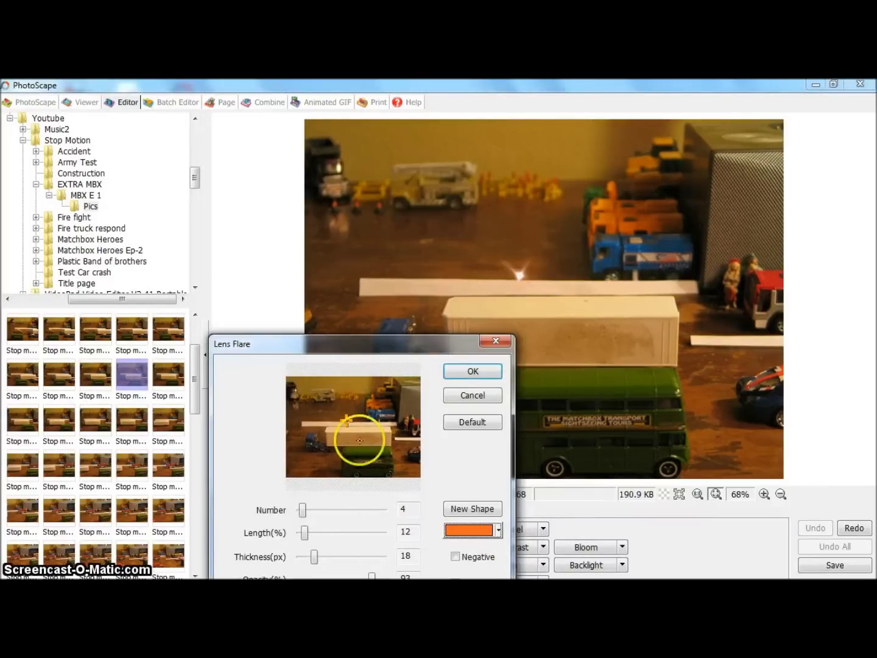
{"action": "left_click_drag", "start_coordinate": [313, 556], "coordinate": [443, 547]}
{"action": "left_click_drag", "start_coordinate": [384, 556], "coordinate": [303, 532]}
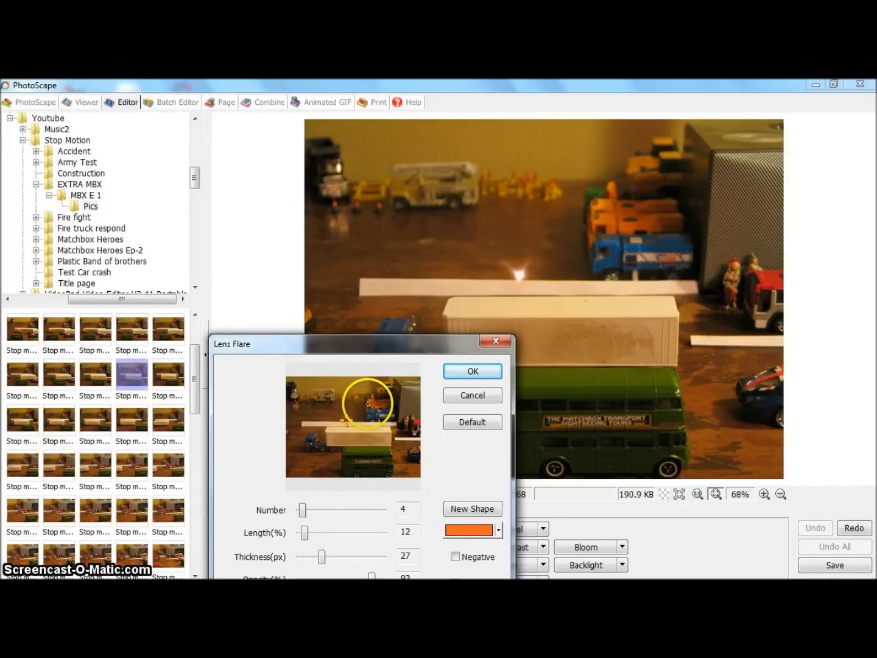
{"action": "left_click", "coordinate": [368, 404]}
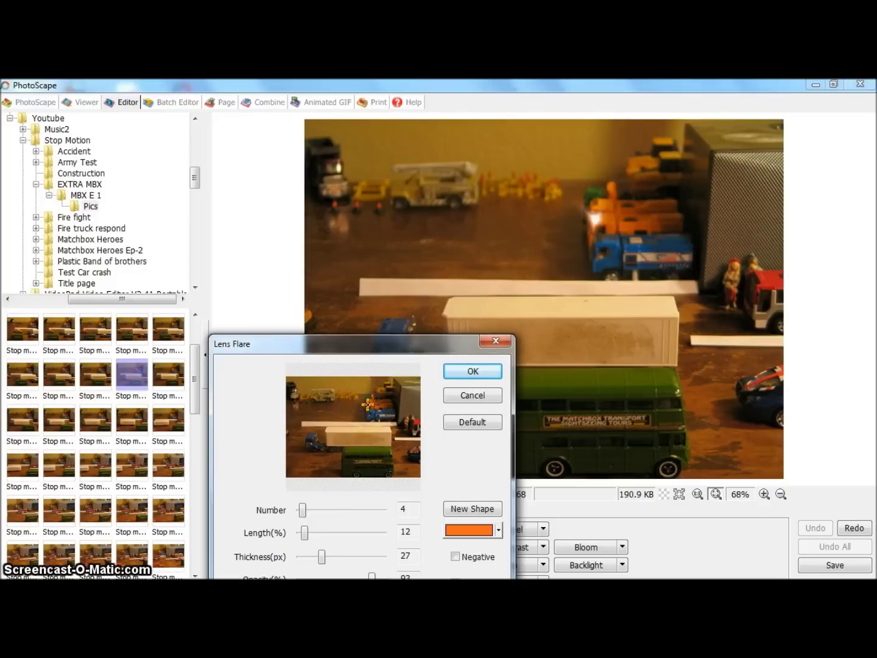
{"action": "scroll", "coordinate": [374, 551], "scroll_direction": "down", "scroll_amount": 1}
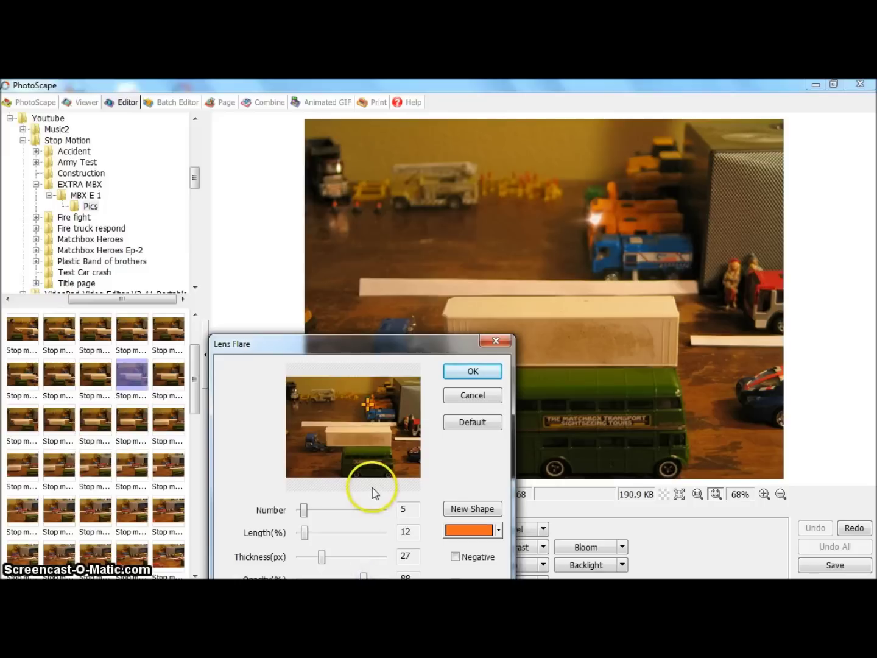
{"action": "left_click", "coordinate": [473, 372]}
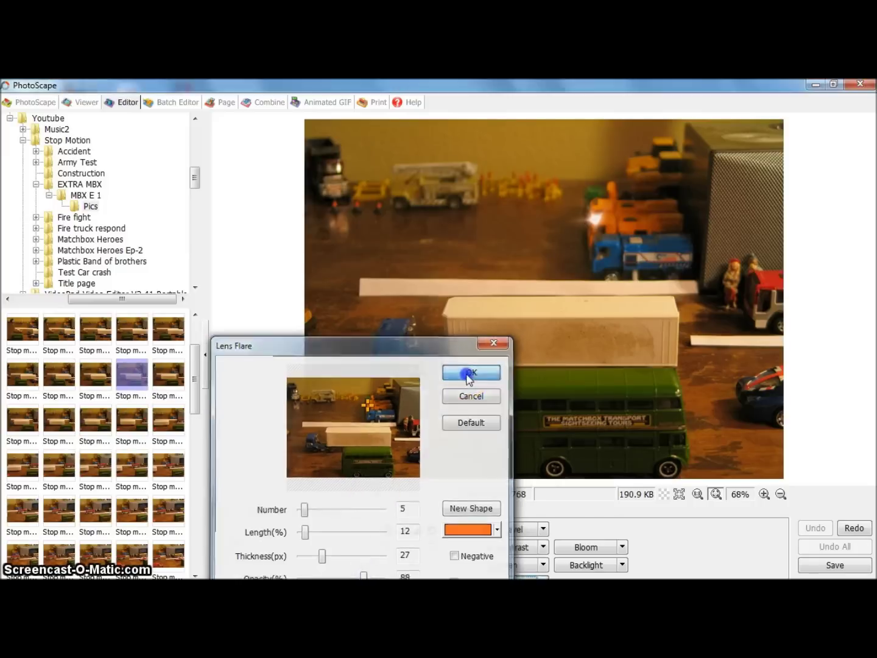
Cancel the save options and folder chooser without saving, then undo the photo's brightening
{"action": "left_click", "coordinate": [833, 565]}
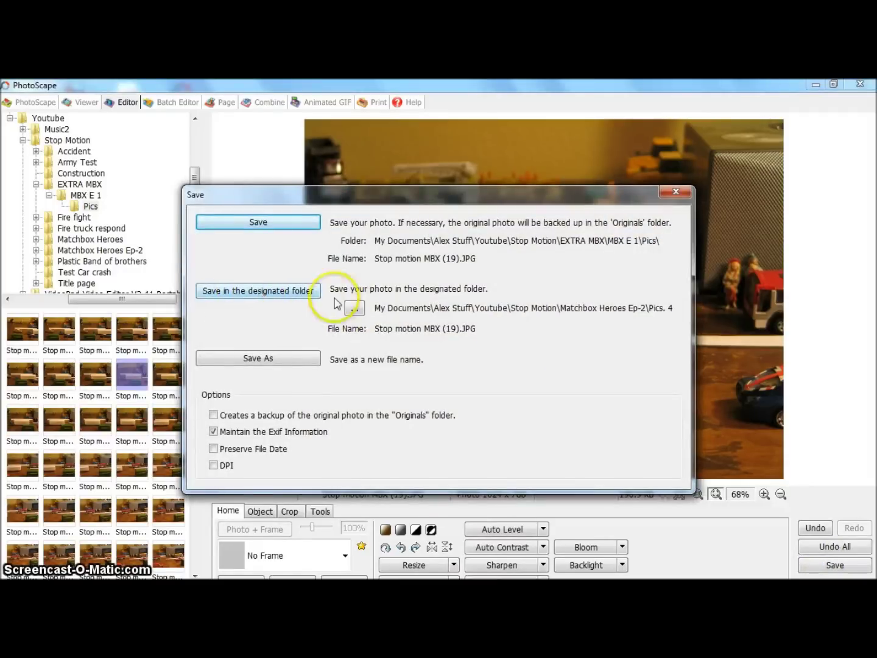
{"action": "left_click", "coordinate": [356, 310]}
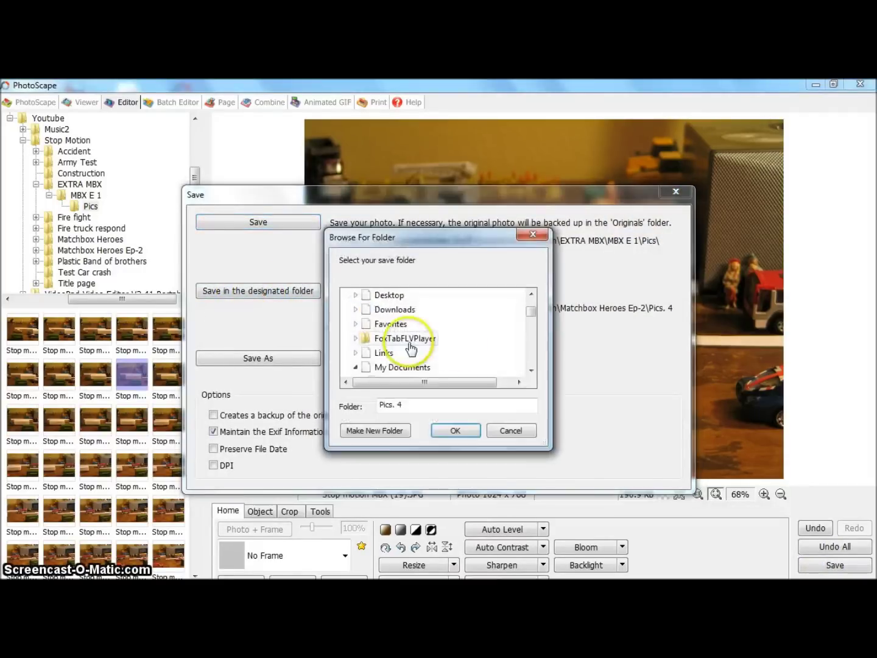
{"action": "left_click", "coordinate": [532, 234]}
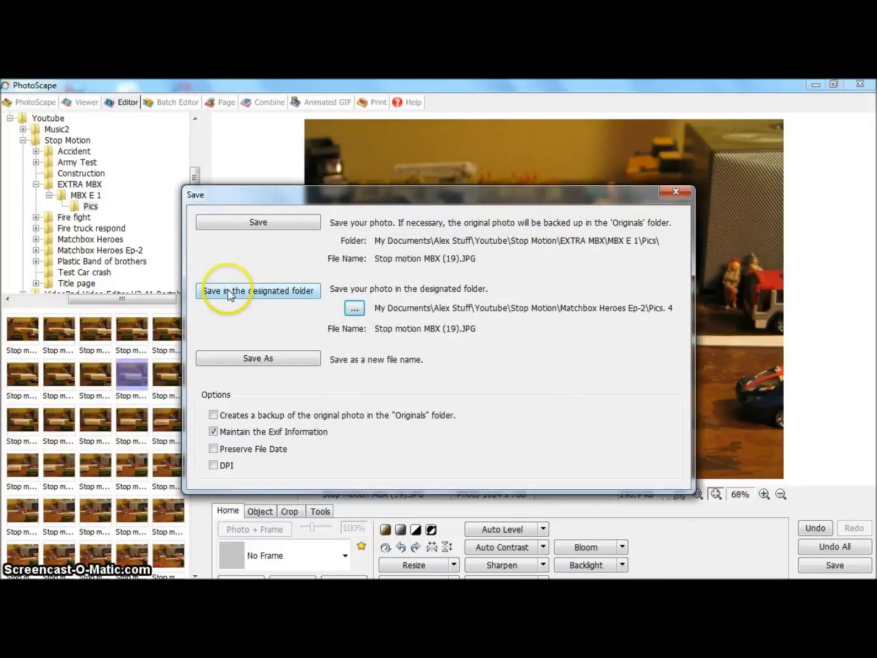
{"action": "left_click", "coordinate": [667, 193]}
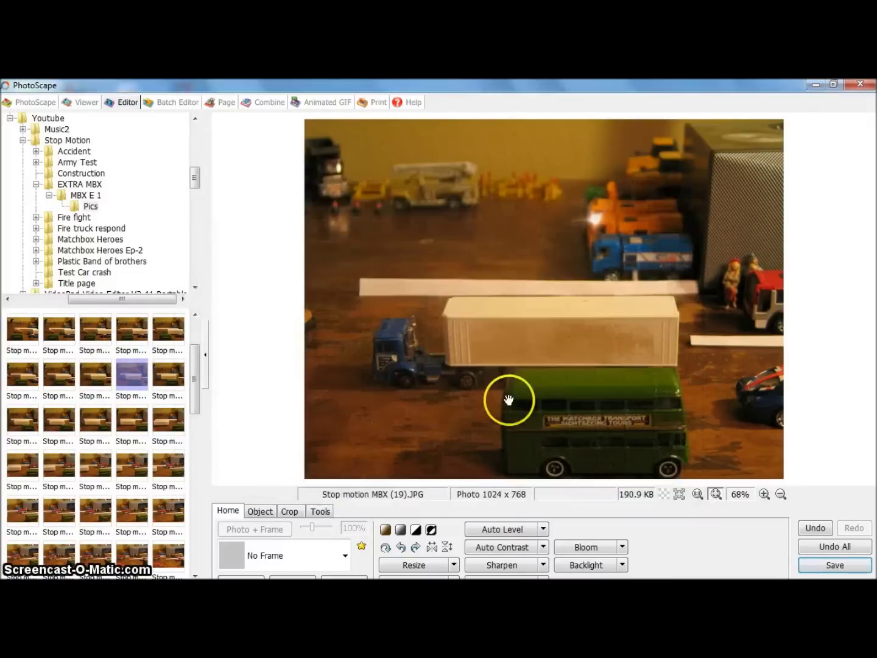
{"action": "key", "text": "ctrl+z"}
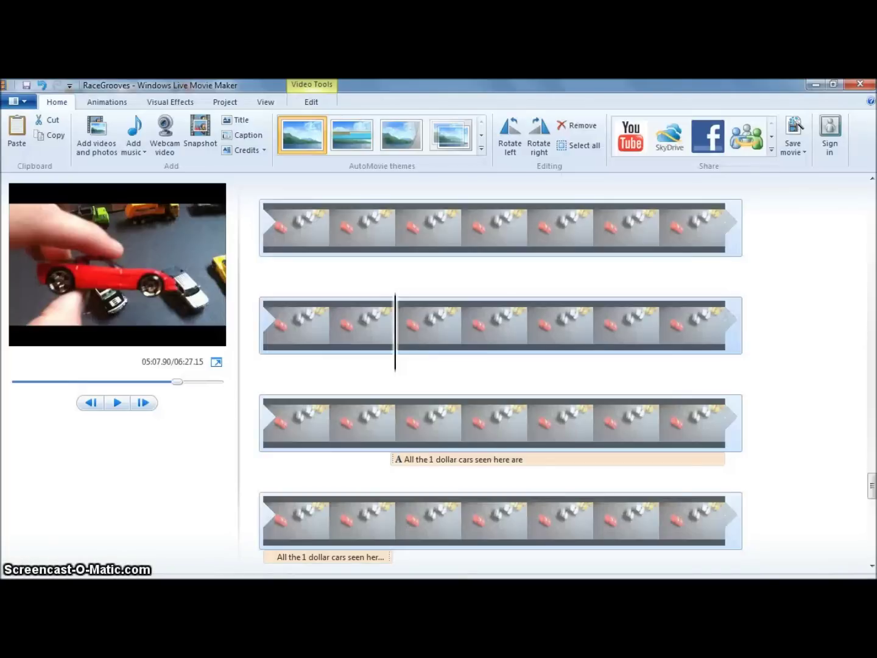
Start a new, empty My Movie project in place of RaceGrooves
{"action": "scroll", "coordinate": [435, 358], "scroll_direction": "up", "scroll_amount": 5}
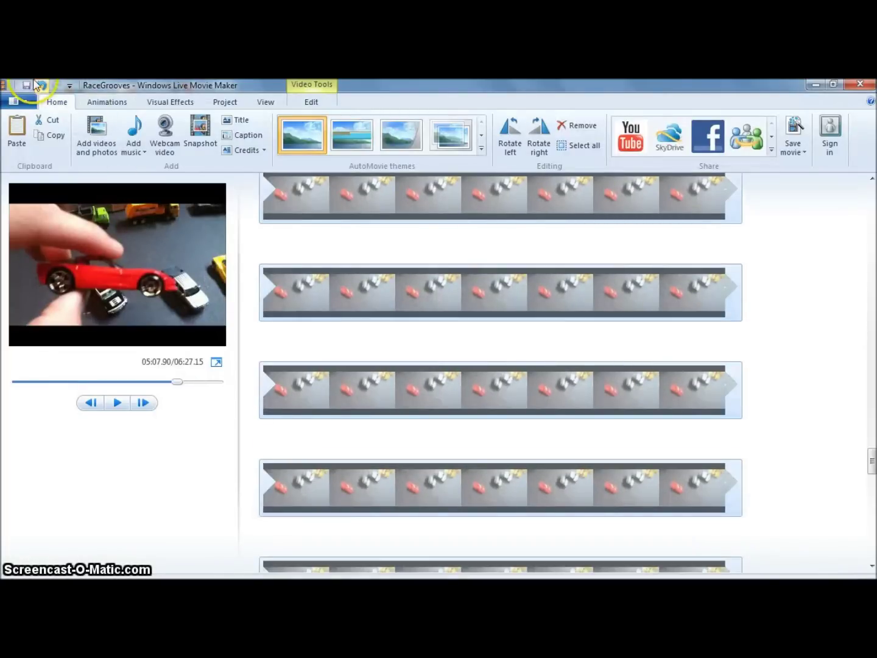
{"action": "left_click", "coordinate": [3, 85]}
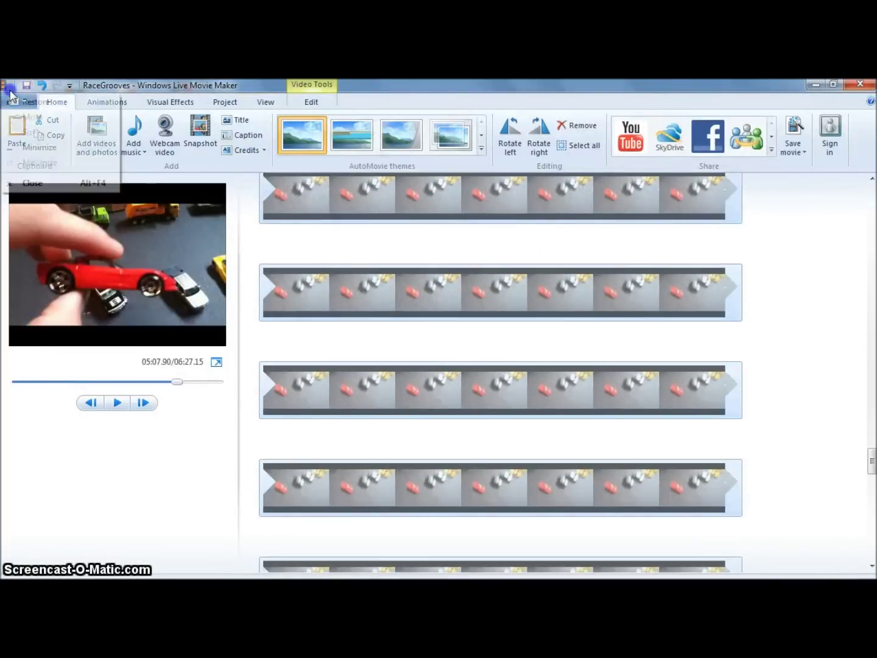
{"action": "left_click", "coordinate": [165, 305]}
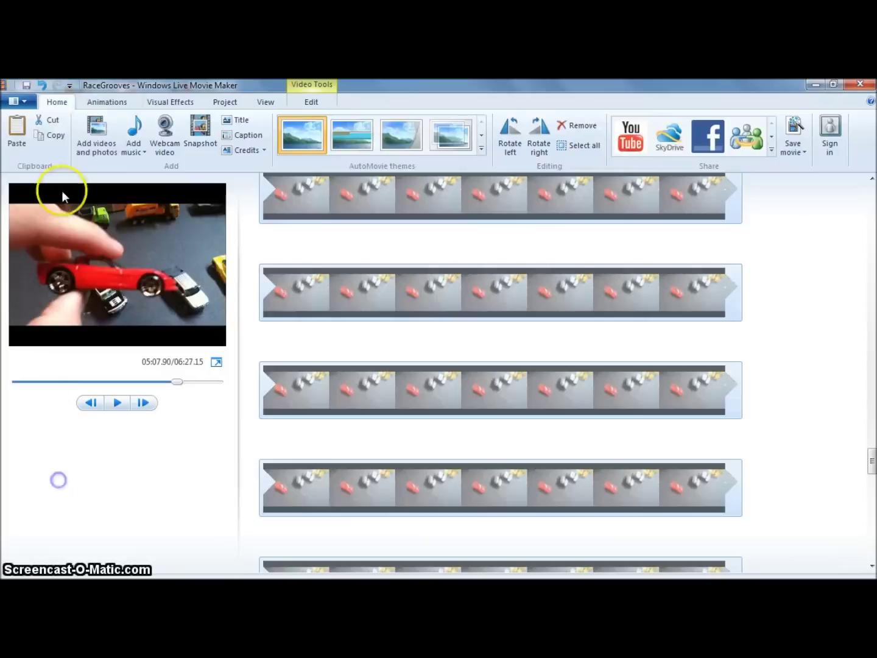
{"action": "left_click", "coordinate": [15, 102]}
{"action": "left_click", "coordinate": [32, 125]}
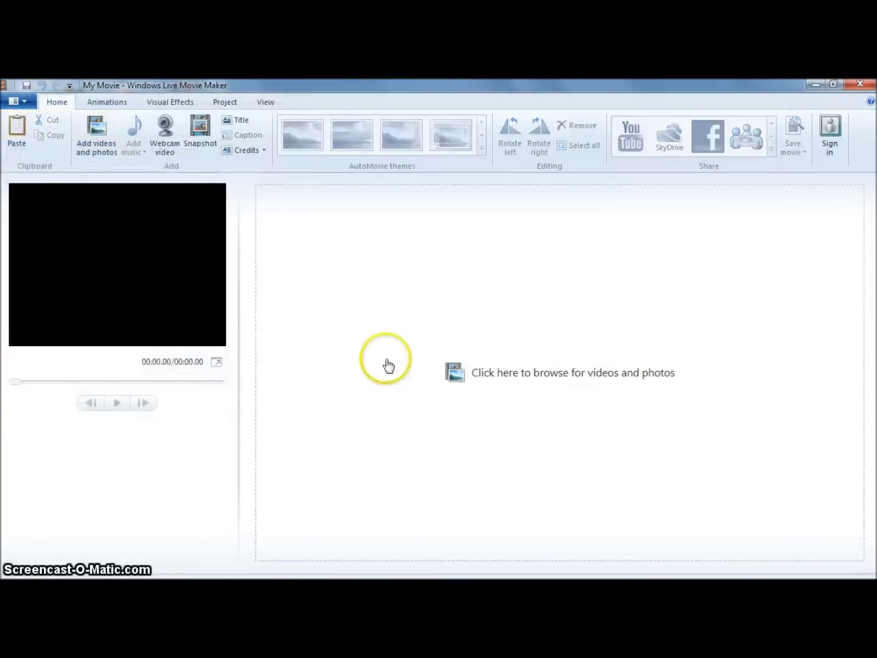
Select all 102 photos in the Pics folder and drag them over to Movie Maker
{"action": "key", "text": "alt+Tab"}
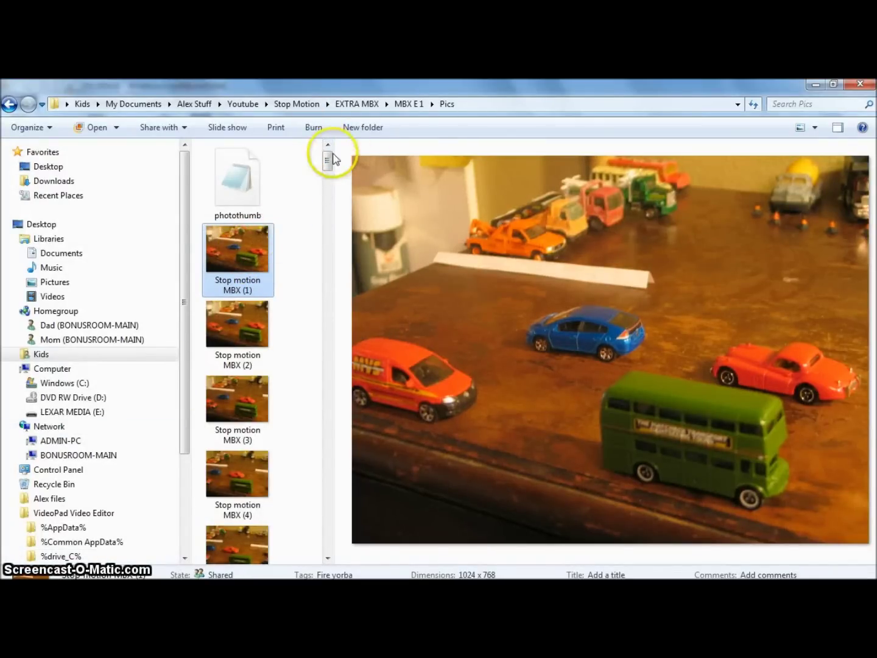
{"action": "left_click_drag", "start_coordinate": [332, 156], "coordinate": [328, 567]}
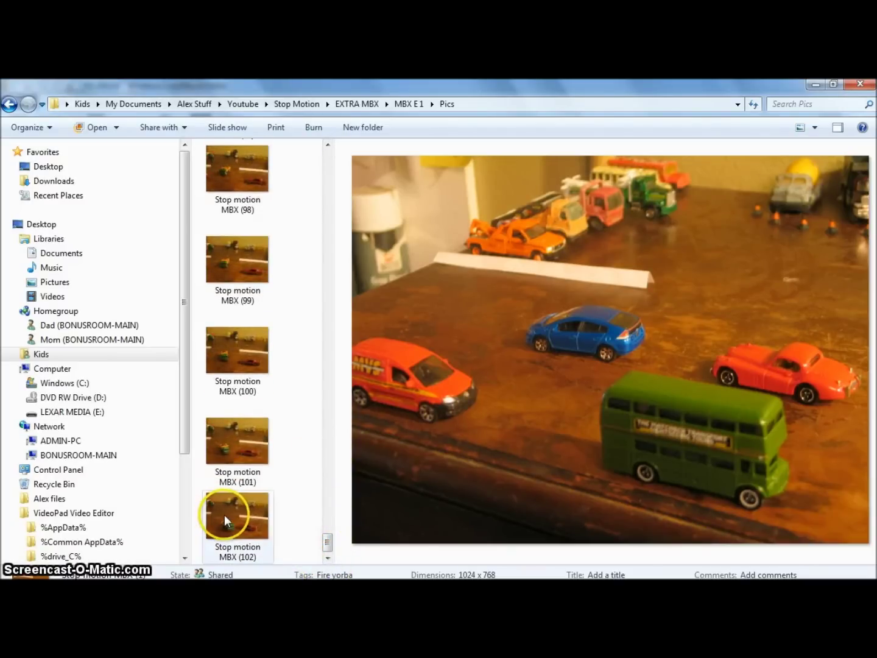
{"action": "key", "text": "ctrl+a"}
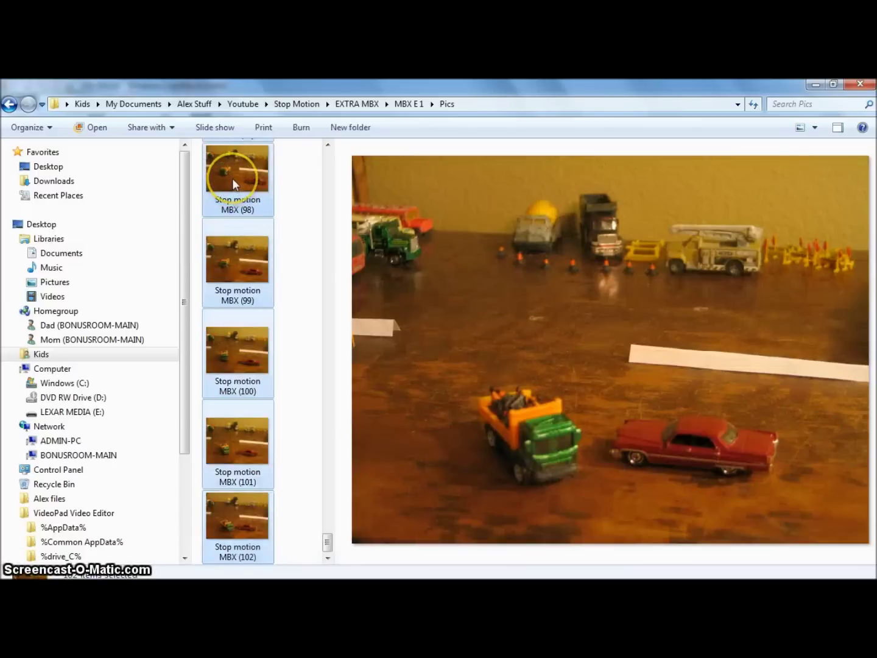
{"action": "left_click_drag", "start_coordinate": [315, 366], "coordinate": [392, 319]}
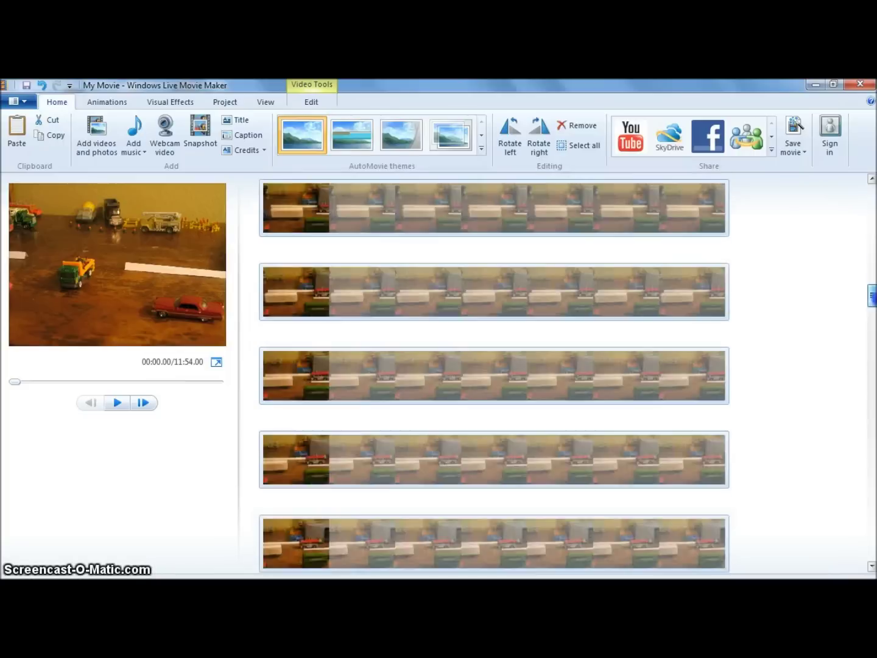
Drop the photos on the storyboard at 7.00 seconds each and show the Video Tools Edit options
{"action": "left_click", "coordinate": [869, 178]}
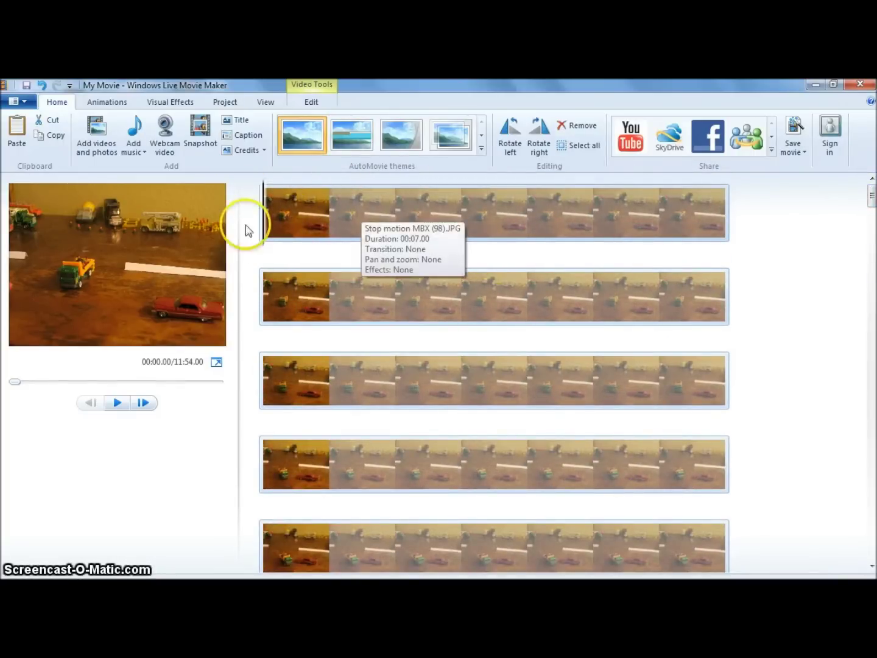
{"action": "left_click", "coordinate": [313, 102]}
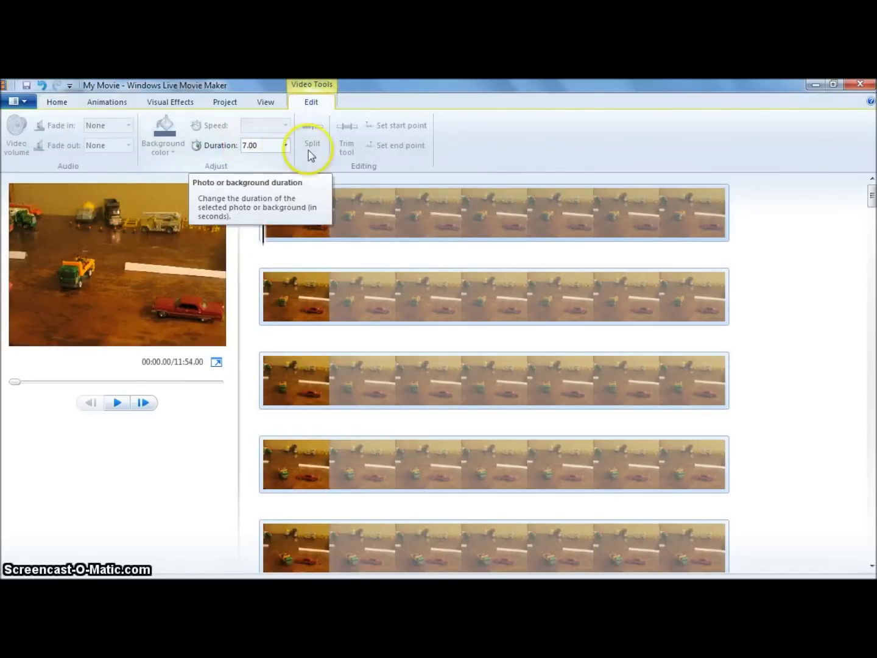
Set every photo's duration to 0.13 seconds and play the 13.26-second sequence
{"action": "left_click", "coordinate": [285, 146]}
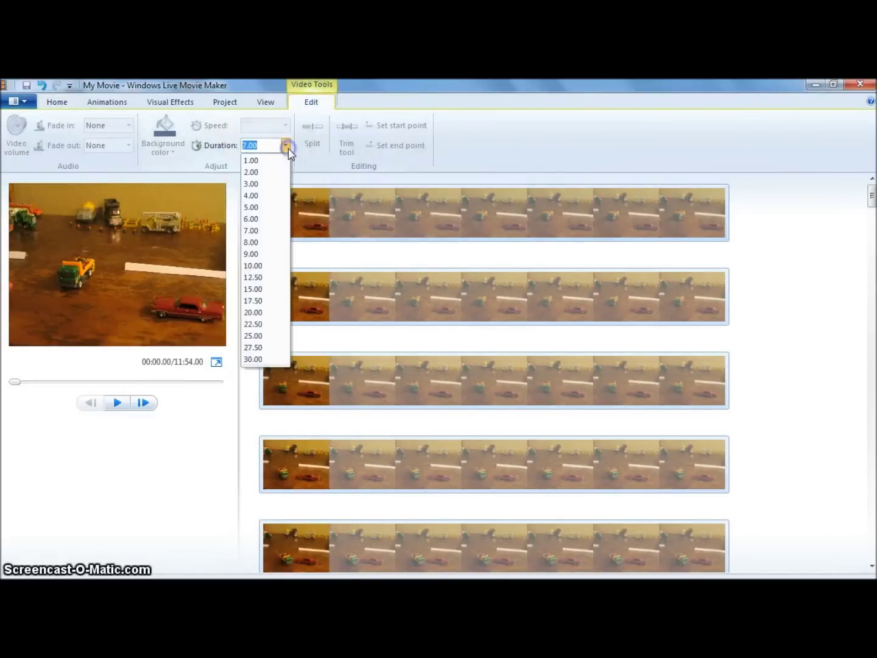
{"action": "left_click", "coordinate": [261, 163]}
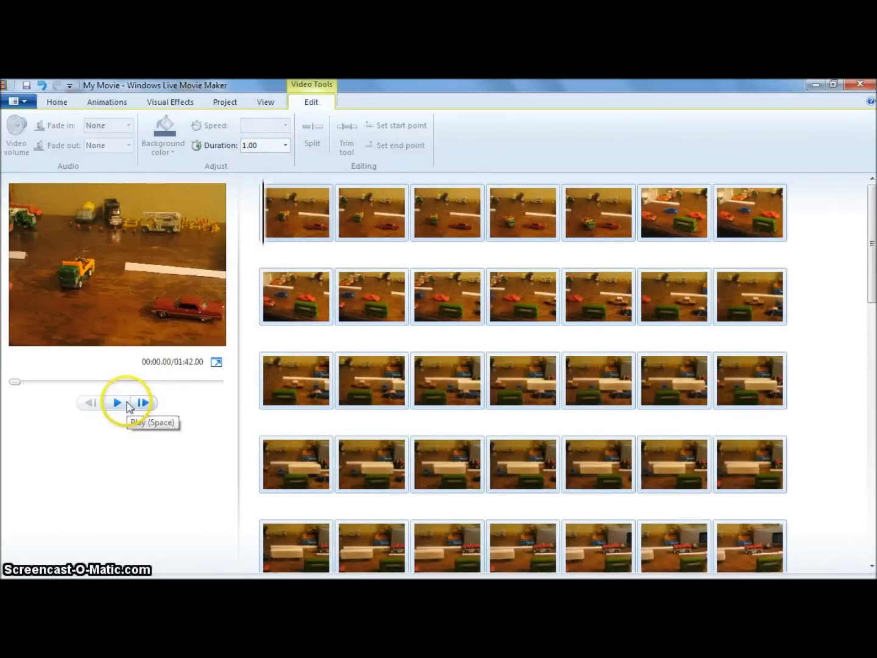
{"action": "left_click", "coordinate": [257, 146]}
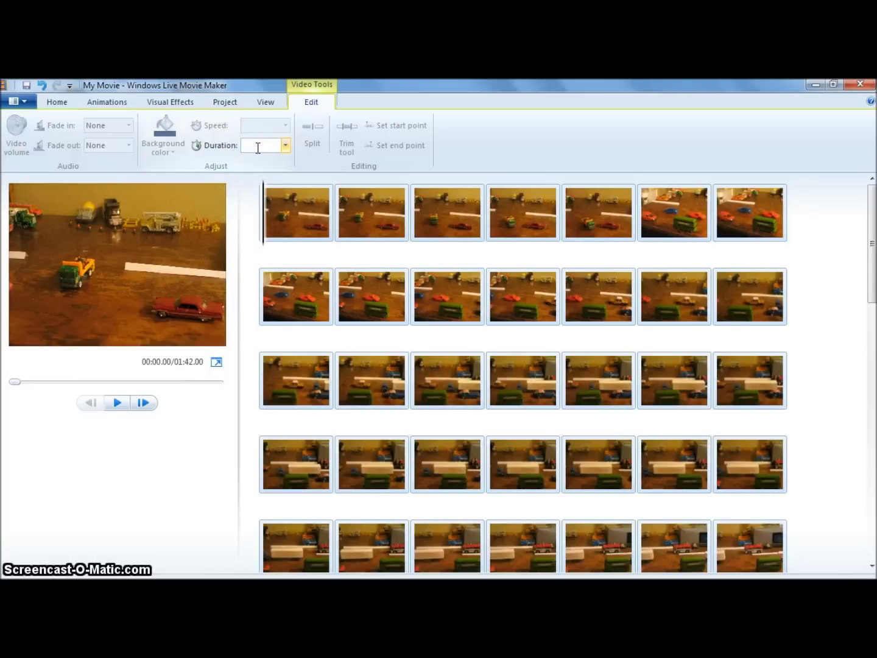
{"action": "type", "text": ".13"}
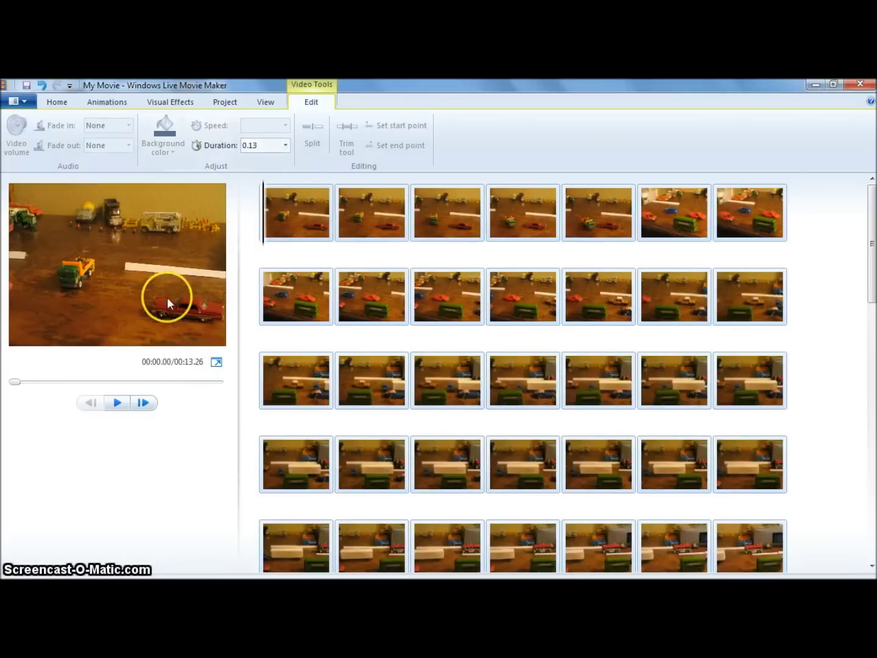
{"action": "left_click", "coordinate": [120, 403]}
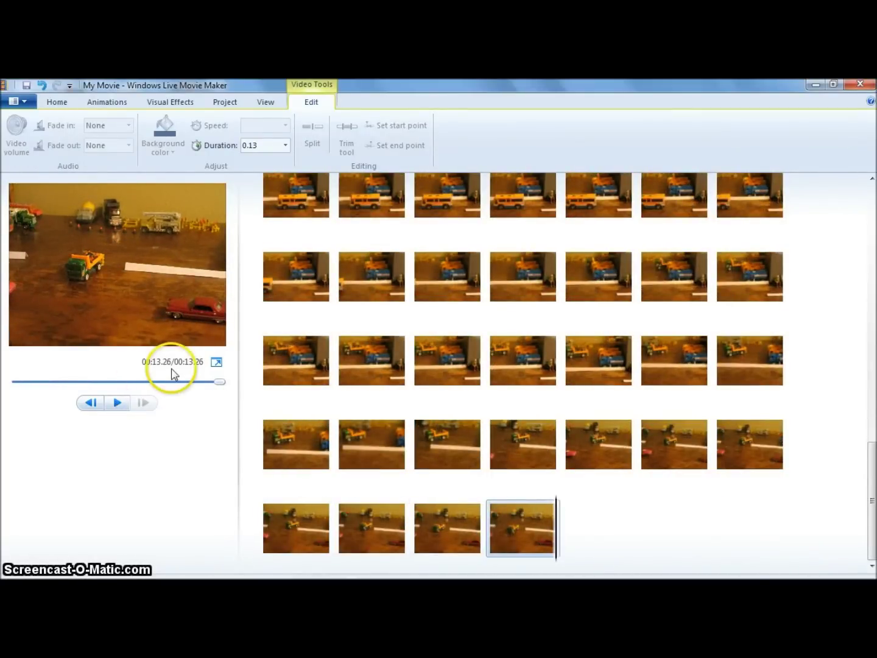
Select the first five photos of the sequence and cut them
{"action": "scroll", "coordinate": [608, 445], "scroll_direction": "up", "scroll_amount": 1}
{"action": "left_click_drag", "start_coordinate": [871, 499], "coordinate": [873, 228]}
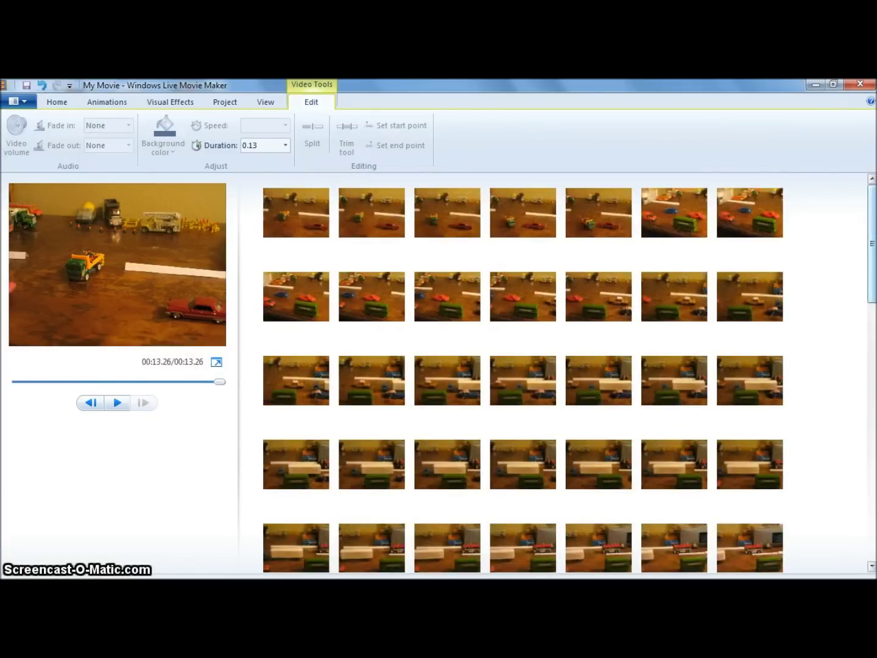
{"action": "left_click", "coordinate": [319, 226]}
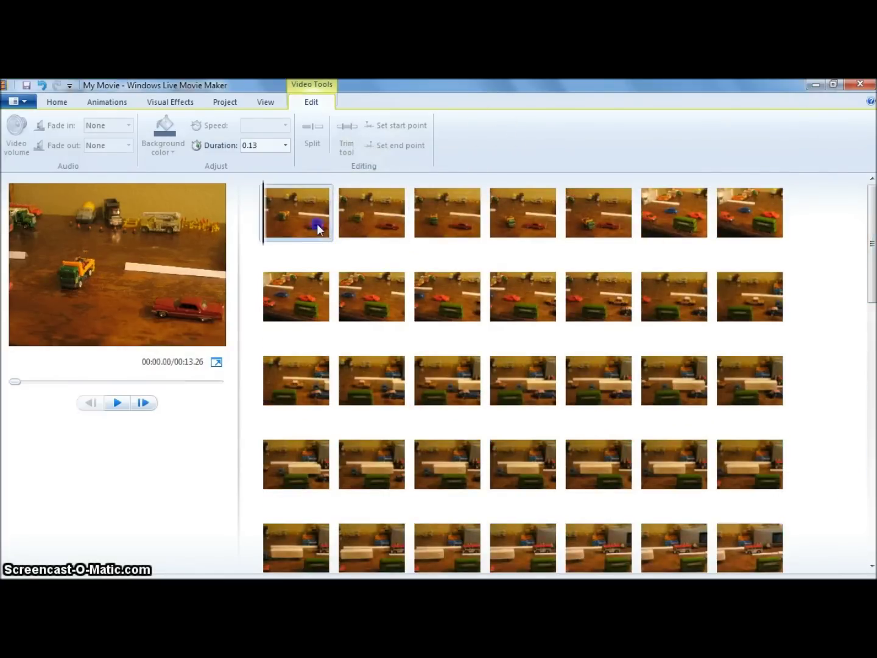
{"action": "left_click", "coordinate": [572, 228], "text": "shift"}
{"action": "right_click", "coordinate": [572, 228]}
{"action": "left_click", "coordinate": [260, 197]}
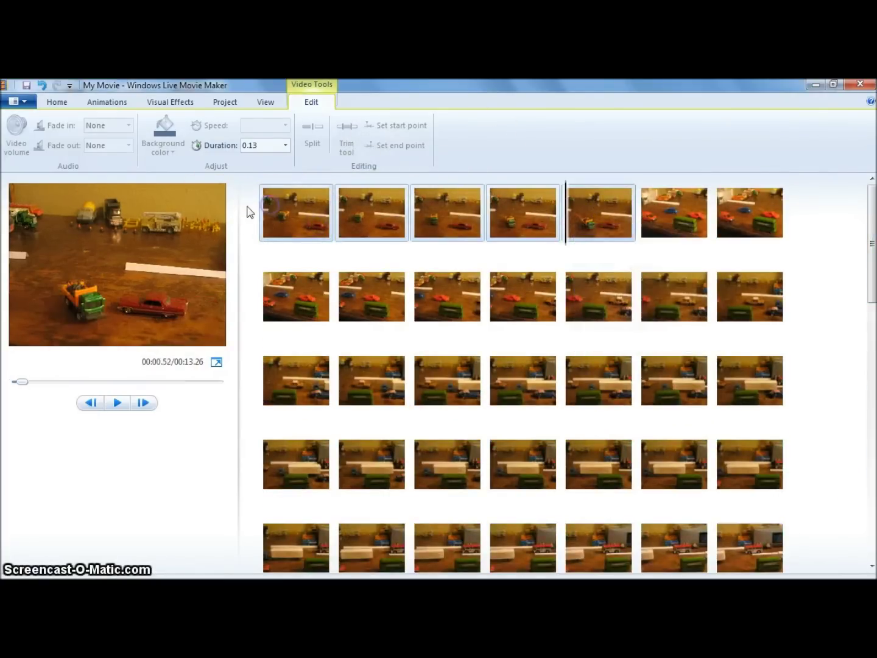
{"action": "left_click_drag", "start_coordinate": [278, 198], "coordinate": [590, 198]}
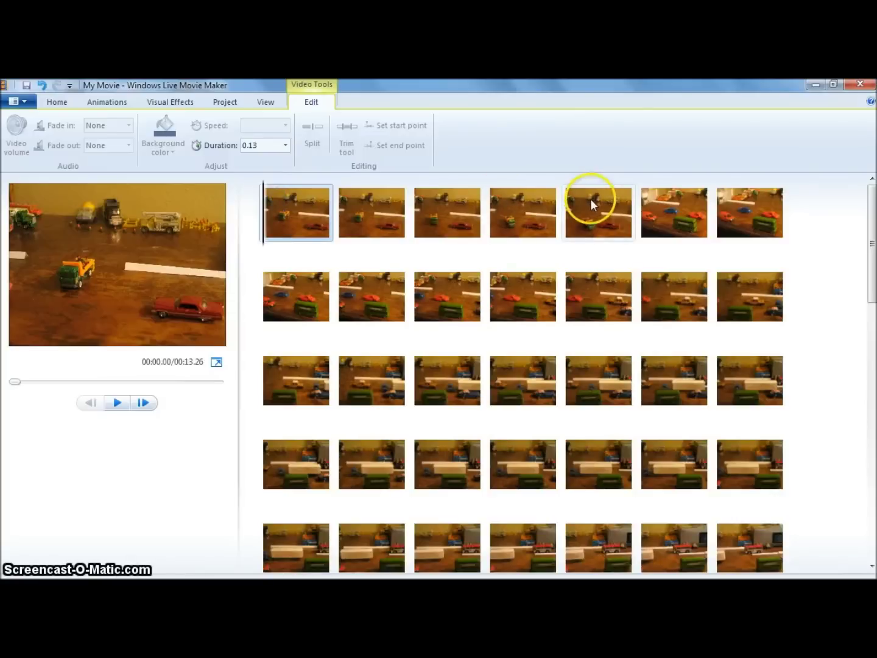
{"action": "right_click", "coordinate": [590, 199]}
{"action": "left_click", "coordinate": [615, 206]}
Paste the five cut photos after the last photo, then select the new first photo
{"action": "left_click_drag", "start_coordinate": [870, 286], "coordinate": [872, 551]}
{"action": "left_click", "coordinate": [531, 528]}
{"action": "right_click", "coordinate": [585, 525]}
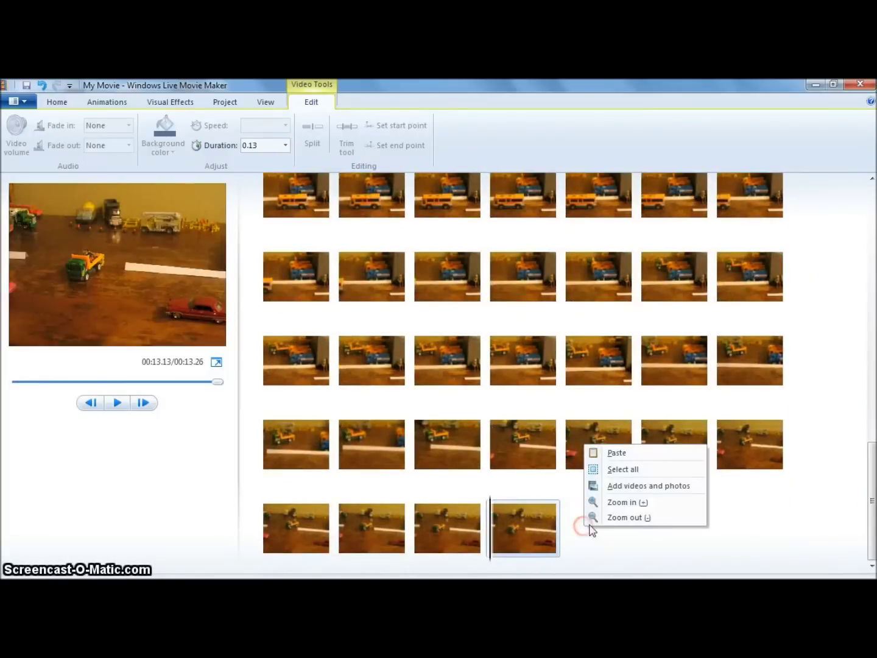
{"action": "left_click", "coordinate": [616, 453]}
{"action": "left_click_drag", "start_coordinate": [869, 493], "coordinate": [873, 147]}
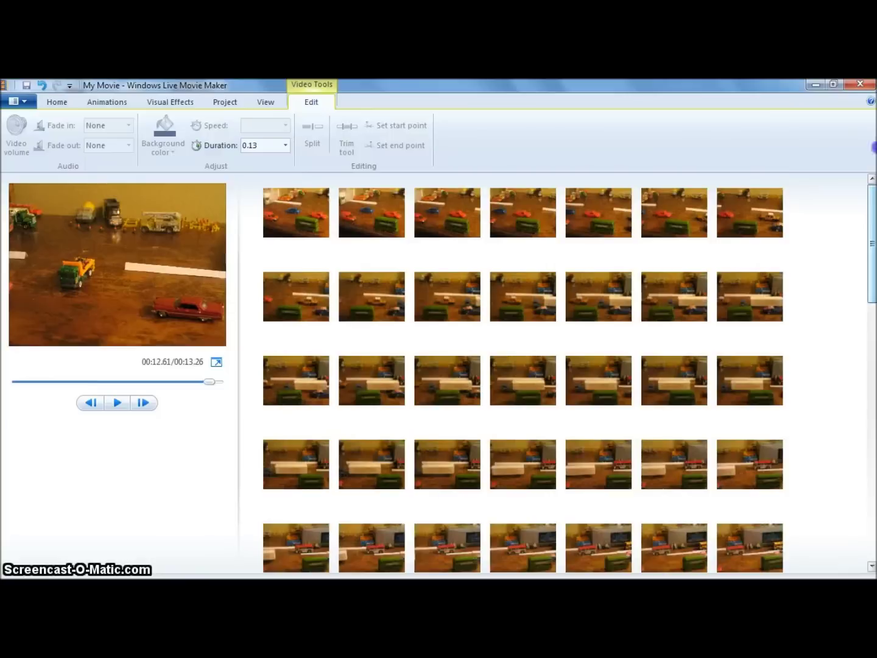
{"action": "left_click", "coordinate": [284, 201]}
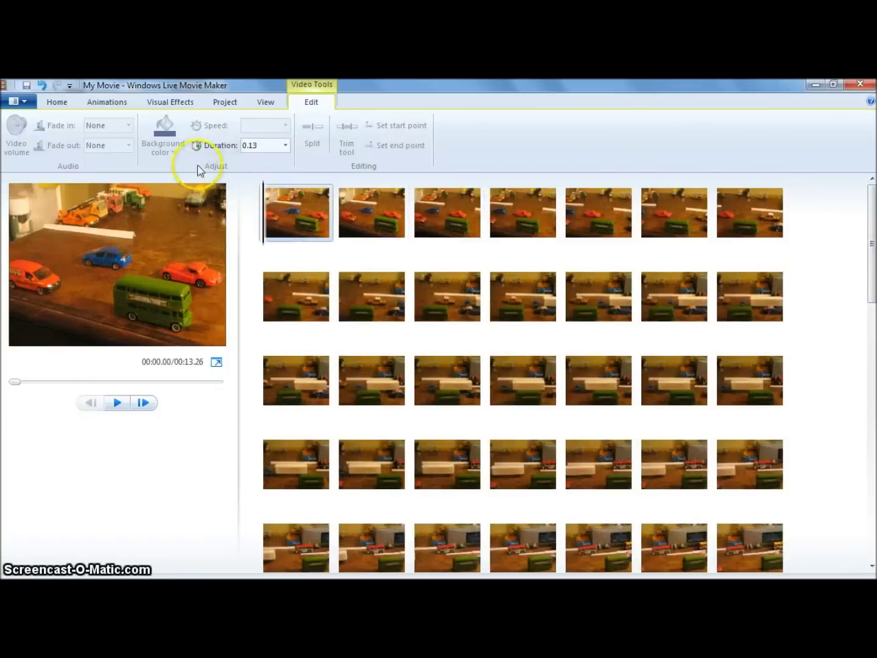
{"action": "left_click", "coordinate": [46, 102]}
Add a title card reading 'My' at the movie's start and view the Animations options
{"action": "left_click", "coordinate": [237, 120]}
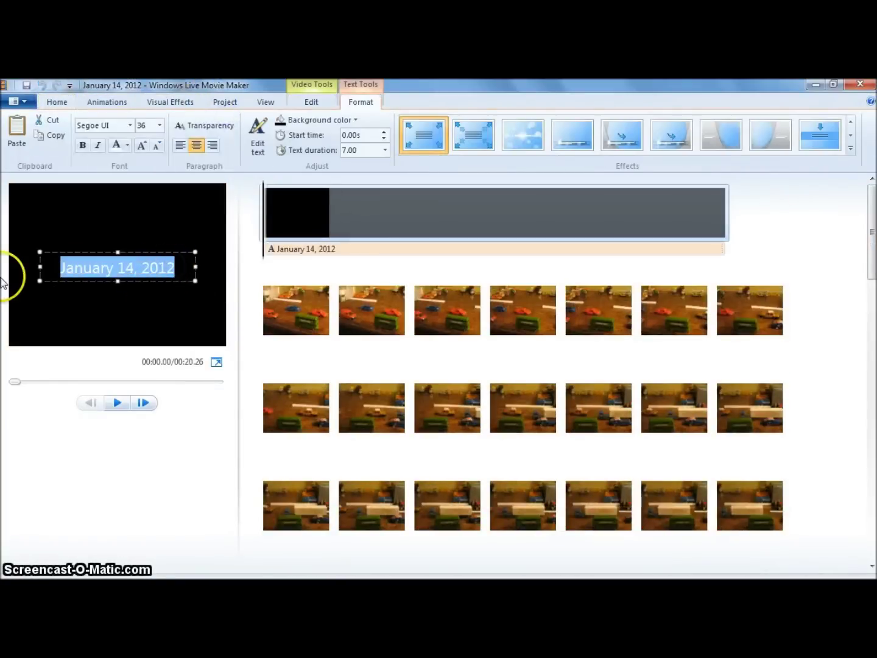
{"action": "type", "text": "My video"}
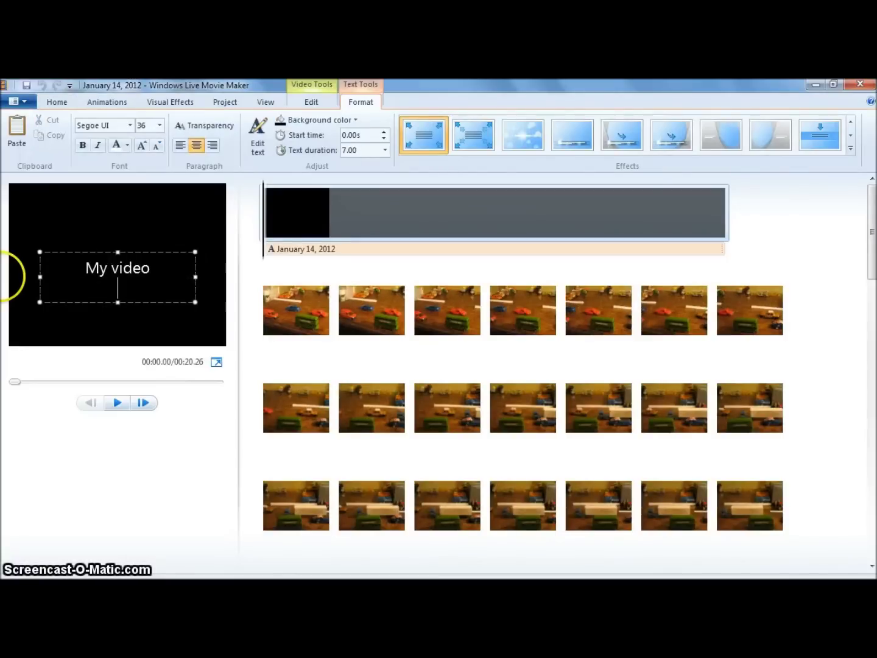
{"action": "left_click", "coordinate": [106, 102]}
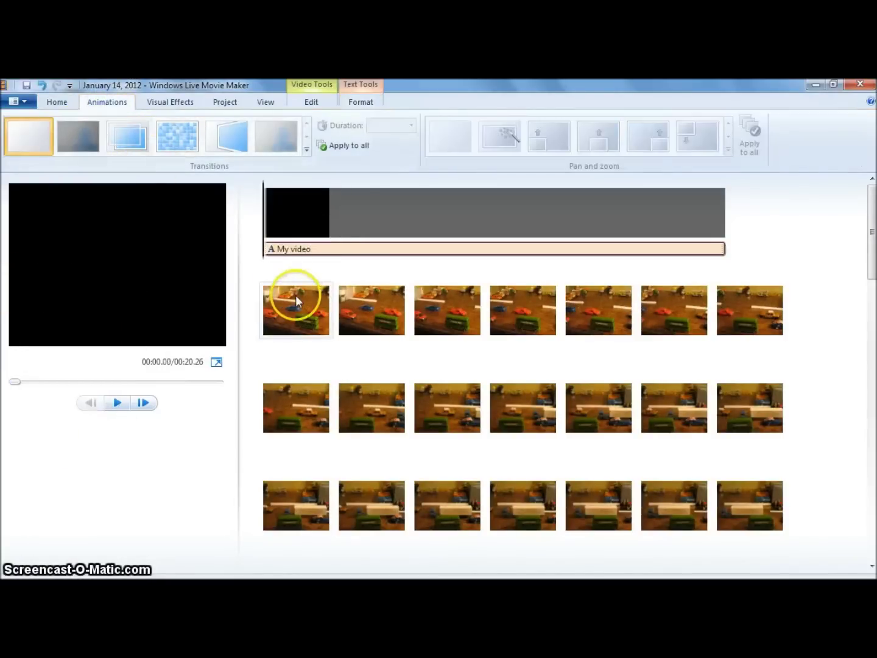
{"action": "left_click", "coordinate": [296, 300]}
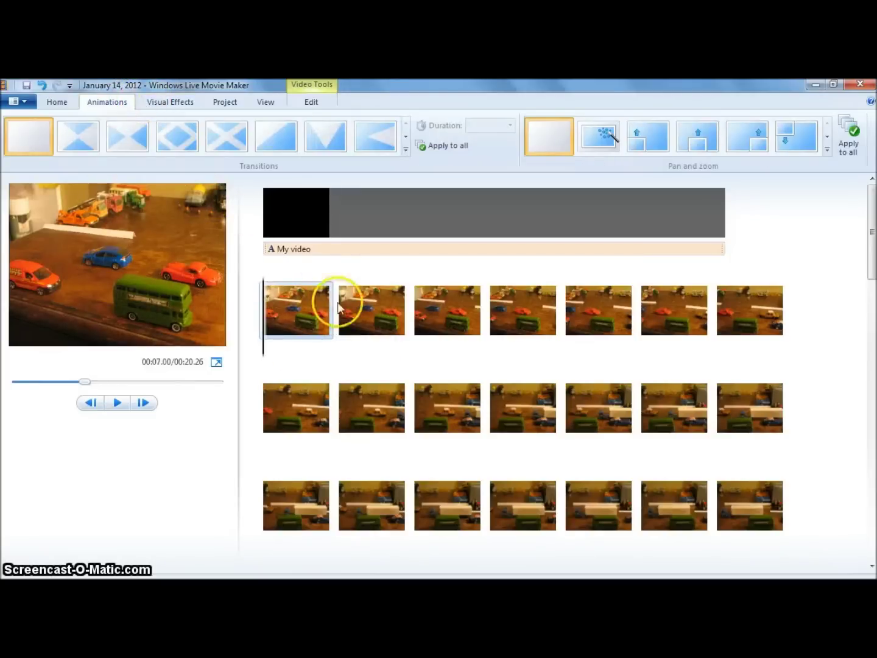
Look over the Visual Effects and Edit tabs, then close Movie Maker without saving
{"action": "left_click", "coordinate": [179, 104]}
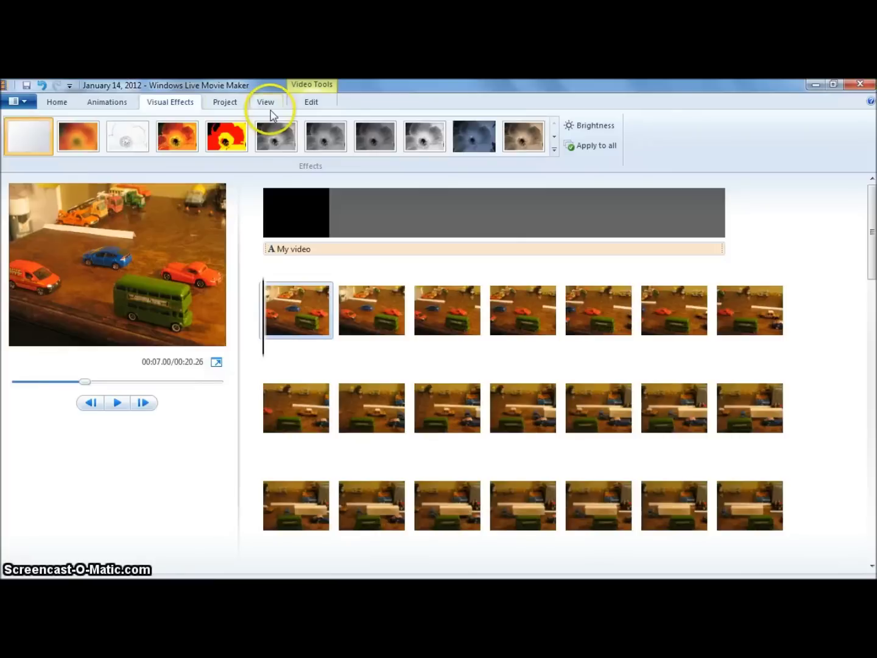
{"action": "left_click", "coordinate": [333, 101]}
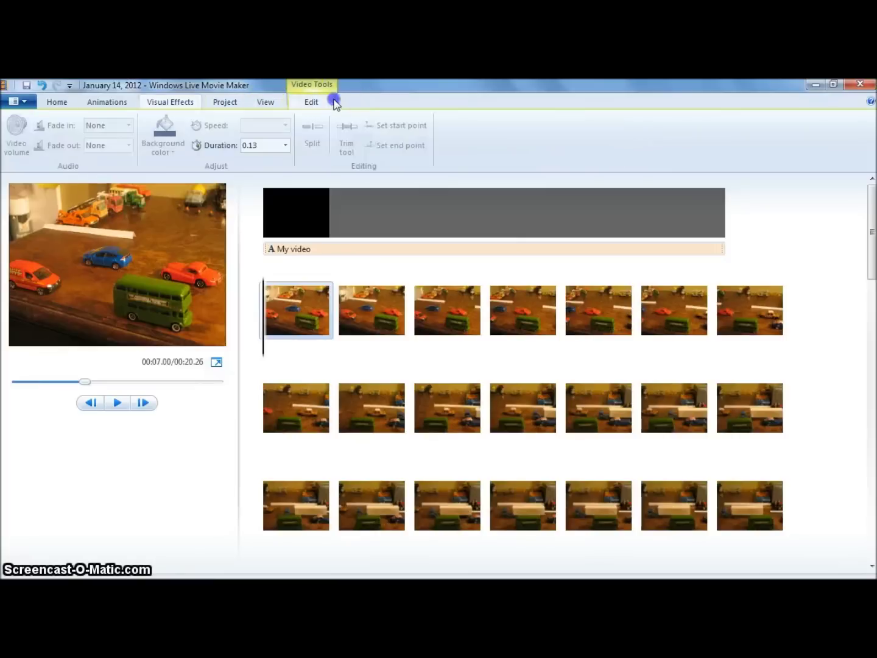
{"action": "left_click", "coordinate": [174, 103]}
{"action": "left_click", "coordinate": [53, 105]}
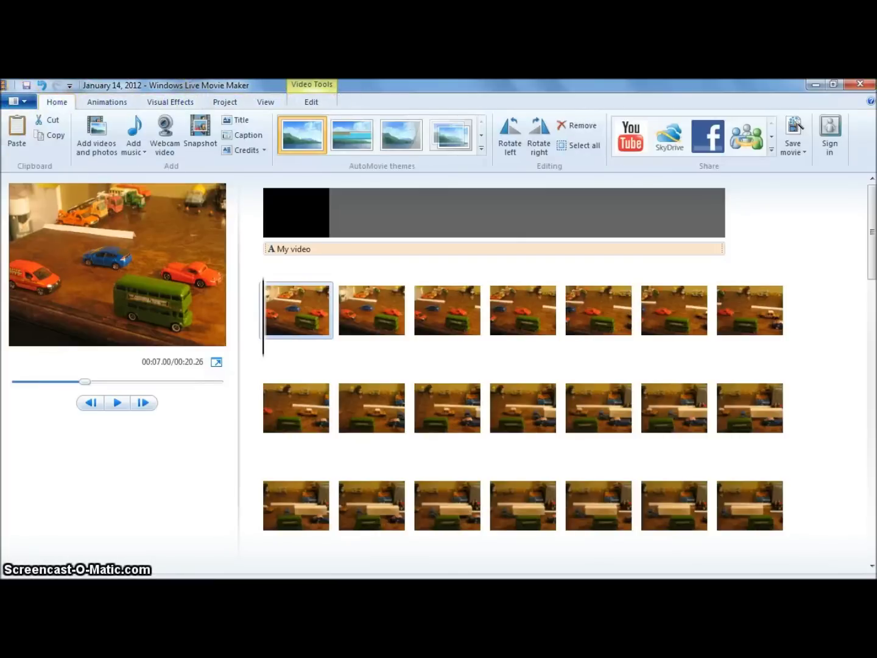
{"action": "left_click", "coordinate": [860, 84]}
{"action": "left_click", "coordinate": [475, 342]}
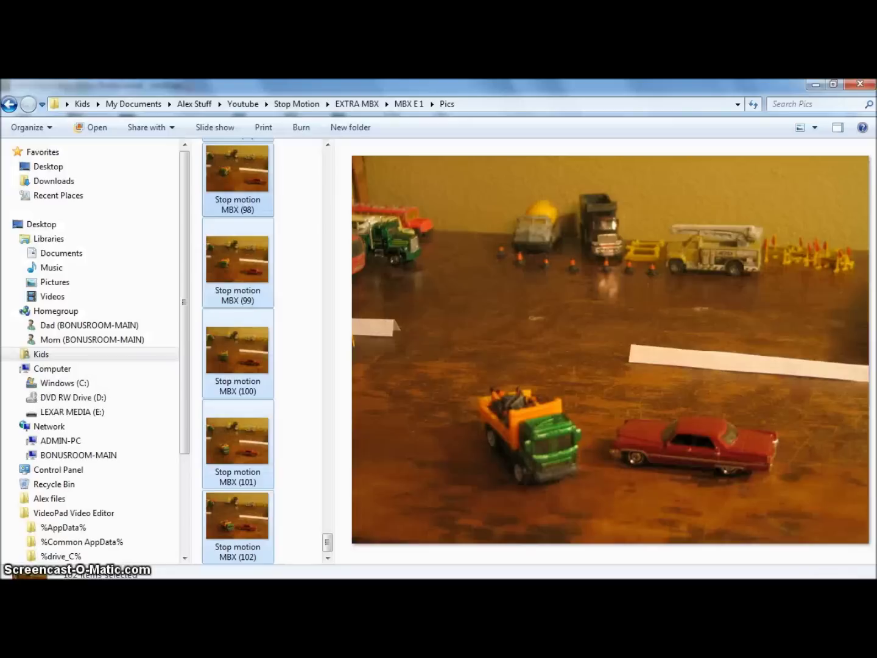
Go back to Stop Motion, open Army Test, and drag Plastic Band of Brothers Advertisement.wmv into VideoPad's Media List
{"action": "left_click", "coordinate": [303, 333]}
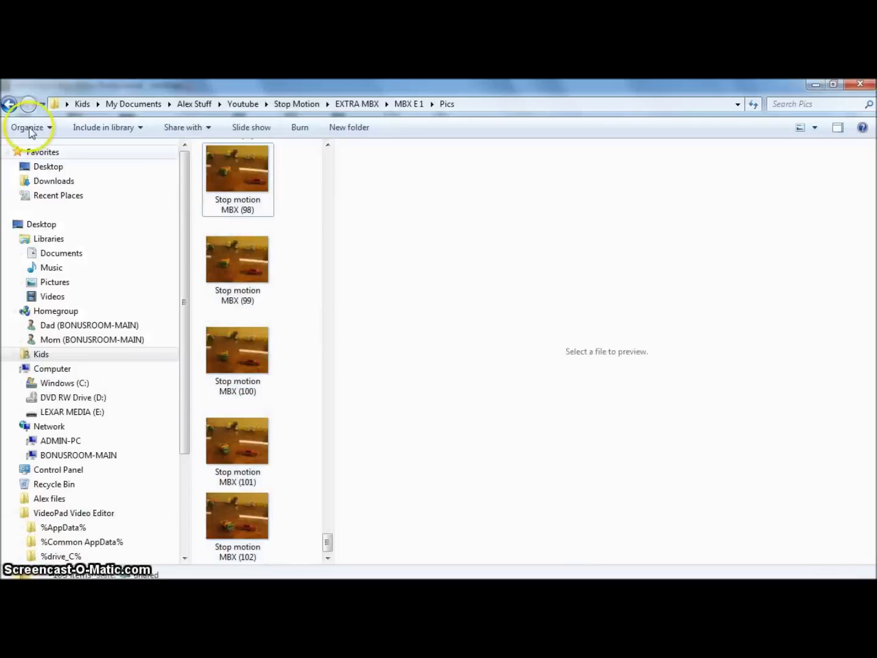
{"action": "scroll", "coordinate": [181, 325], "scroll_direction": "up", "scroll_amount": 5}
{"action": "scroll", "coordinate": [180, 325], "scroll_direction": "up", "scroll_amount": 7}
{"action": "left_click", "coordinate": [9, 104]}
{"action": "left_click", "coordinate": [9, 104]}
{"action": "left_click", "coordinate": [8, 105]}
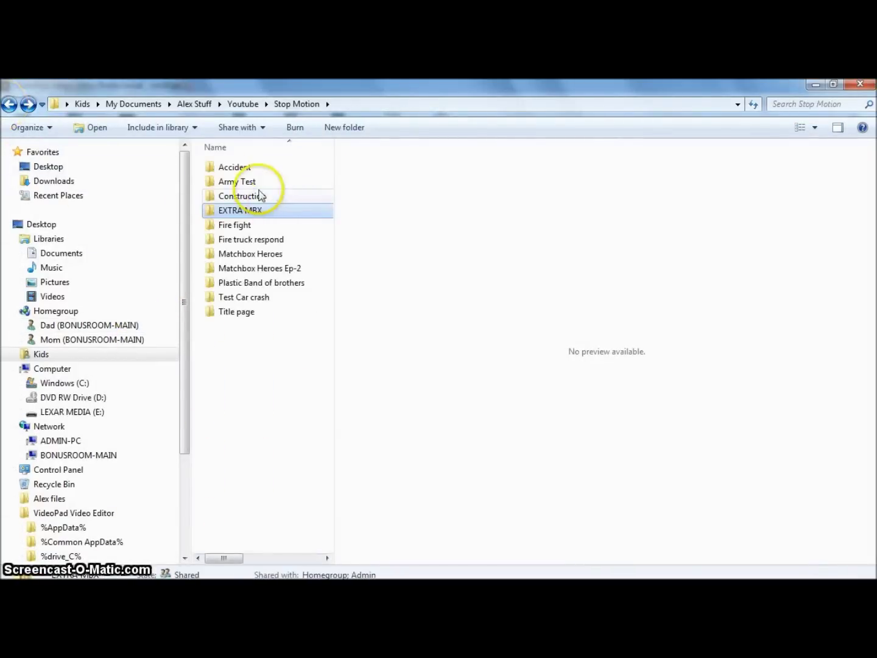
{"action": "double_click", "coordinate": [236, 182]}
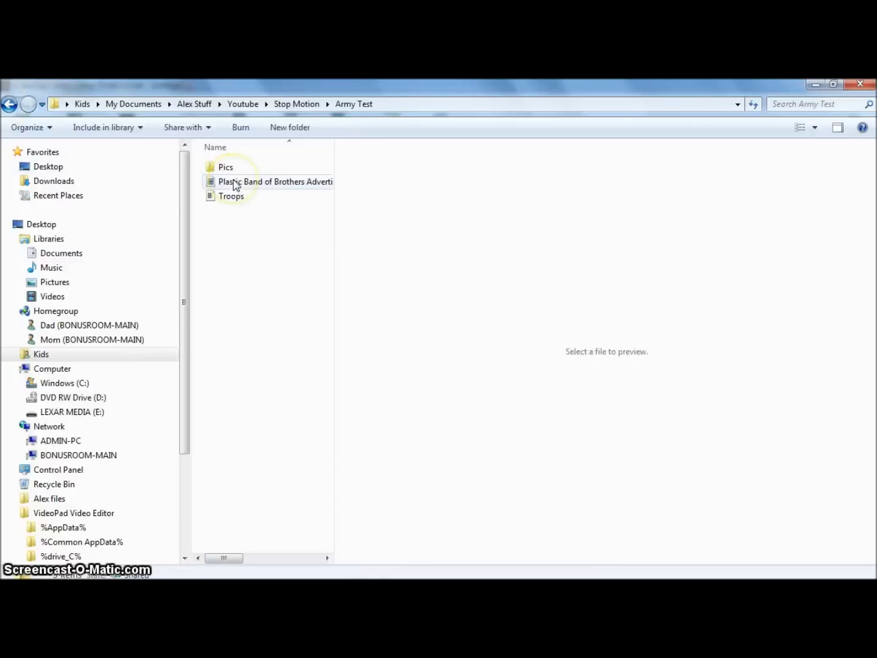
{"action": "left_click_drag", "start_coordinate": [227, 181], "coordinate": [93, 233]}
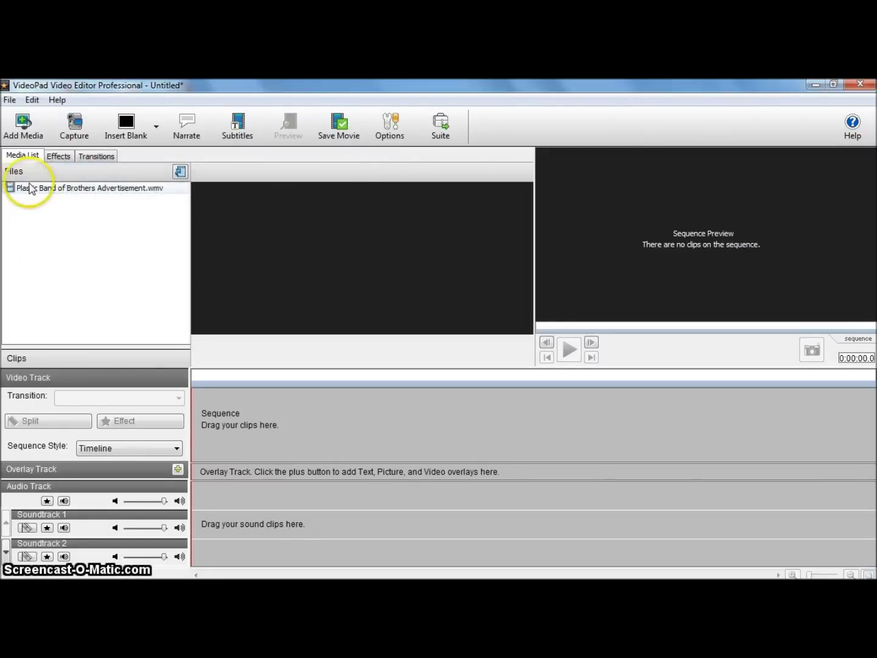
Place the Plastic Band of Brothers Advertisement clip on the Video Track and play it in the preview
{"action": "left_click", "coordinate": [22, 189]}
{"action": "left_click_drag", "start_coordinate": [21, 188], "coordinate": [170, 269]}
{"action": "left_click_drag", "start_coordinate": [262, 425], "coordinate": [263, 422]}
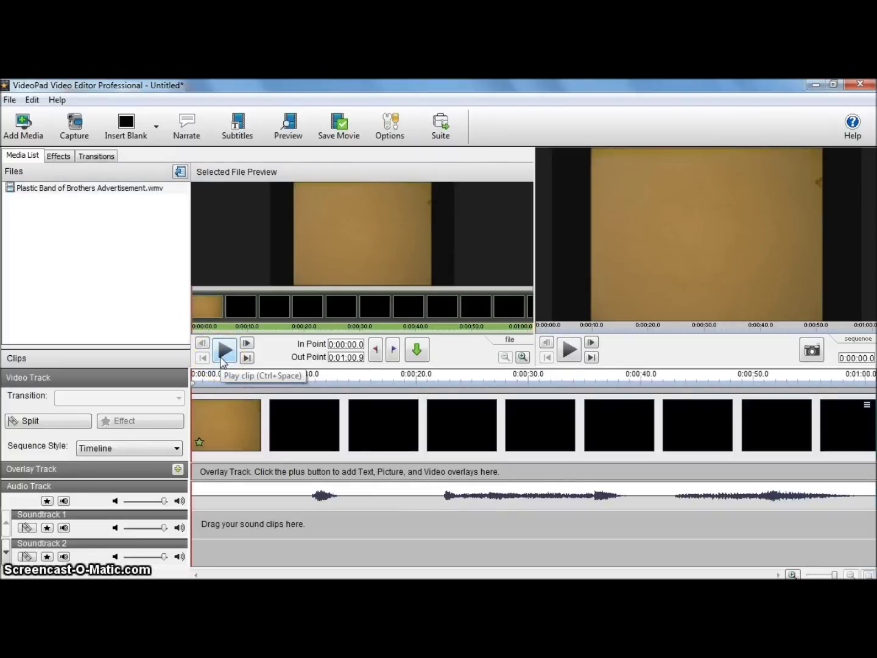
{"action": "left_click", "coordinate": [222, 359]}
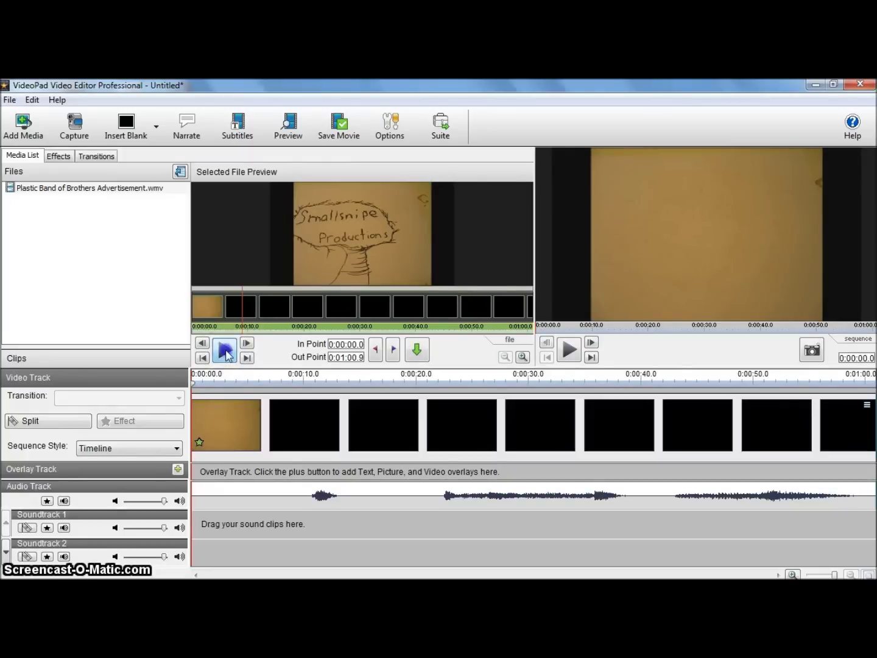
{"action": "left_click", "coordinate": [225, 351]}
{"action": "left_click", "coordinate": [225, 352]}
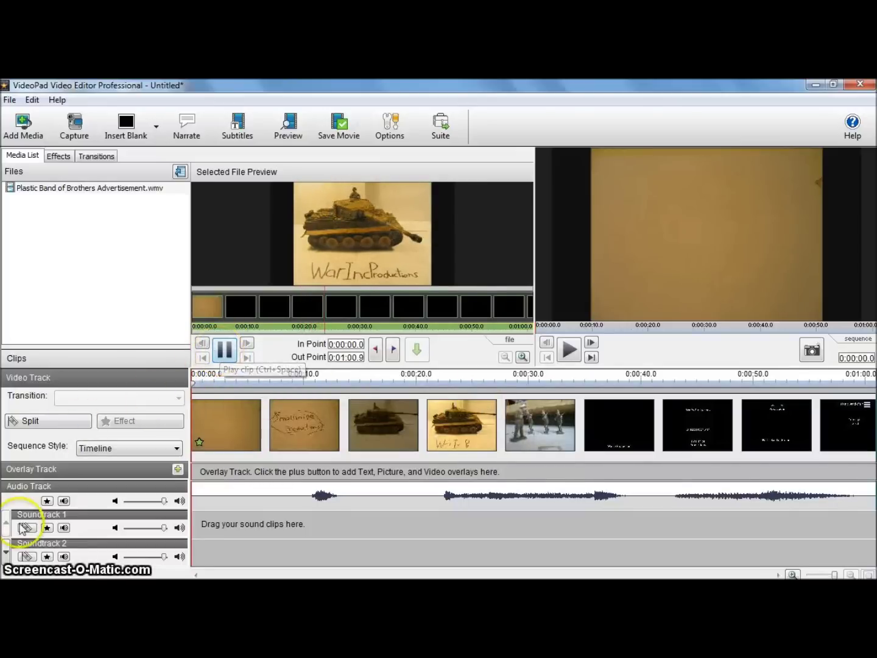
Scroll through the soundtrack lanes and pause the advertisement preview
{"action": "left_click", "coordinate": [6, 552]}
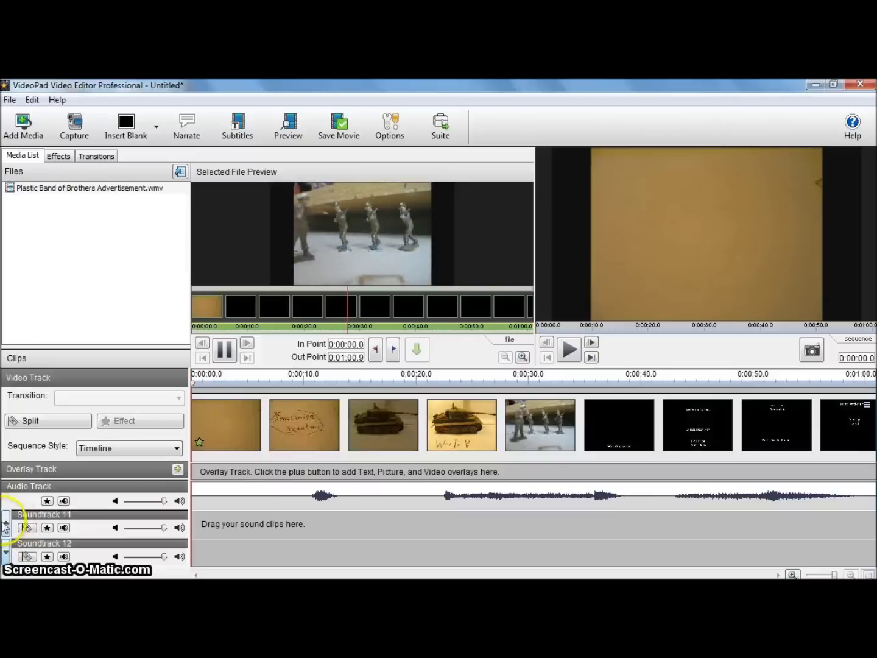
{"action": "left_click", "coordinate": [6, 523]}
{"action": "left_click", "coordinate": [6, 552]}
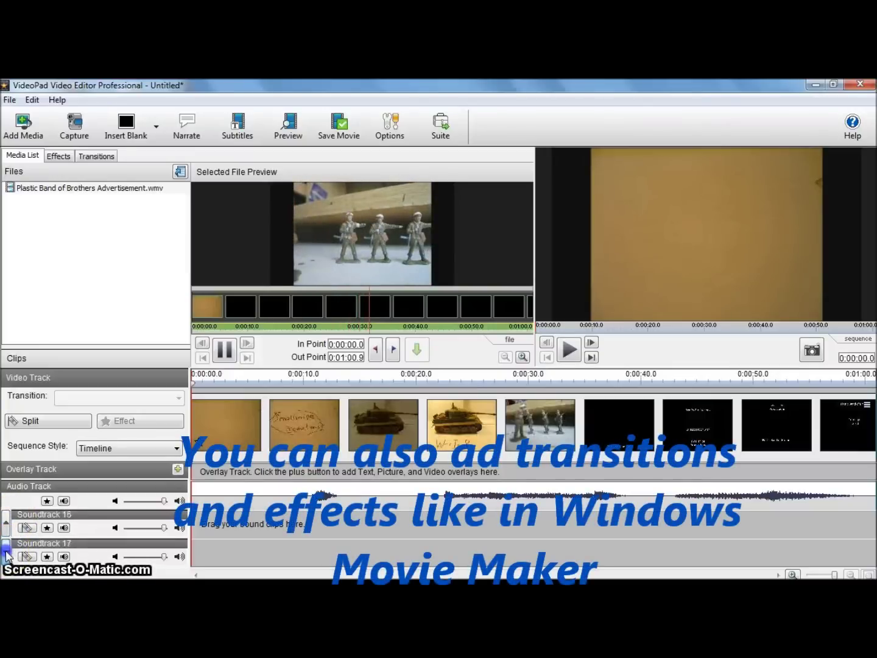
{"action": "left_click", "coordinate": [6, 523]}
{"action": "left_click", "coordinate": [6, 522]}
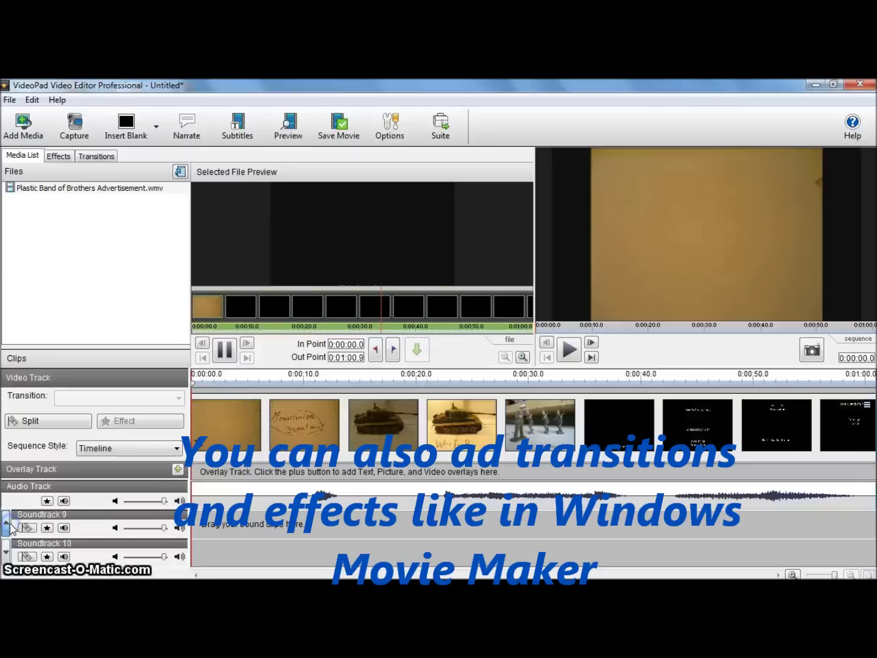
{"action": "left_click", "coordinate": [7, 522]}
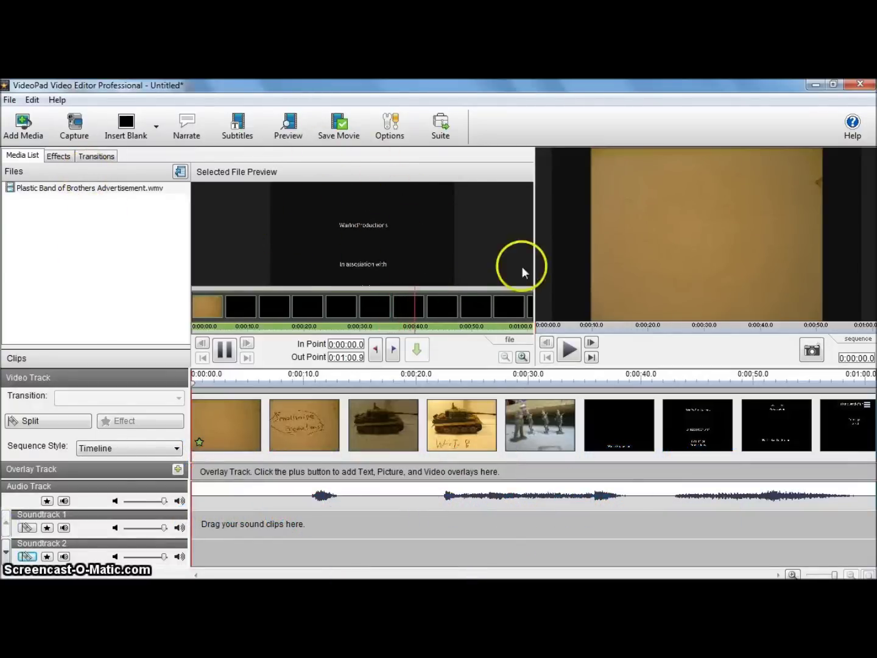
{"action": "left_click", "coordinate": [224, 349]}
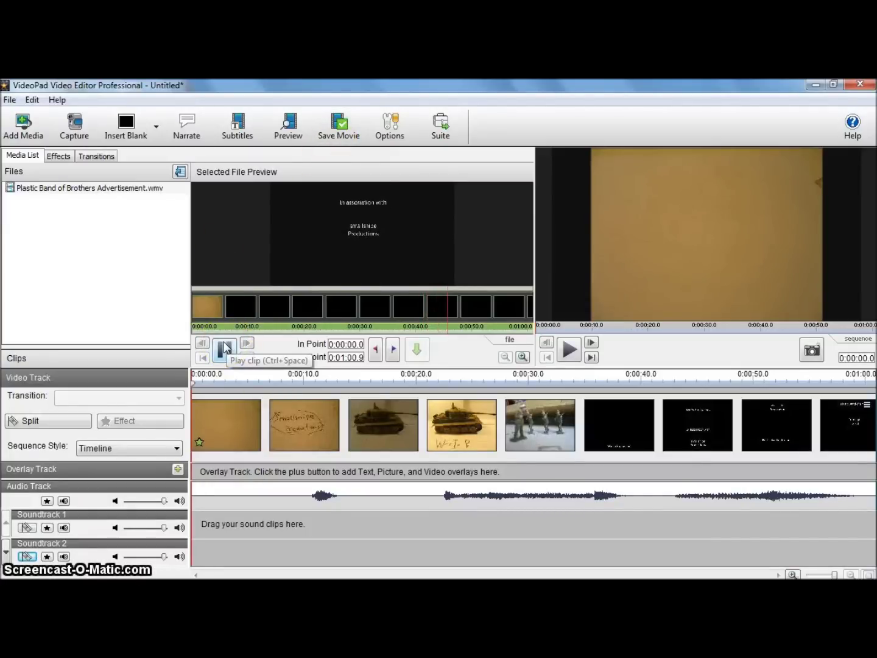
{"action": "left_click", "coordinate": [223, 348]}
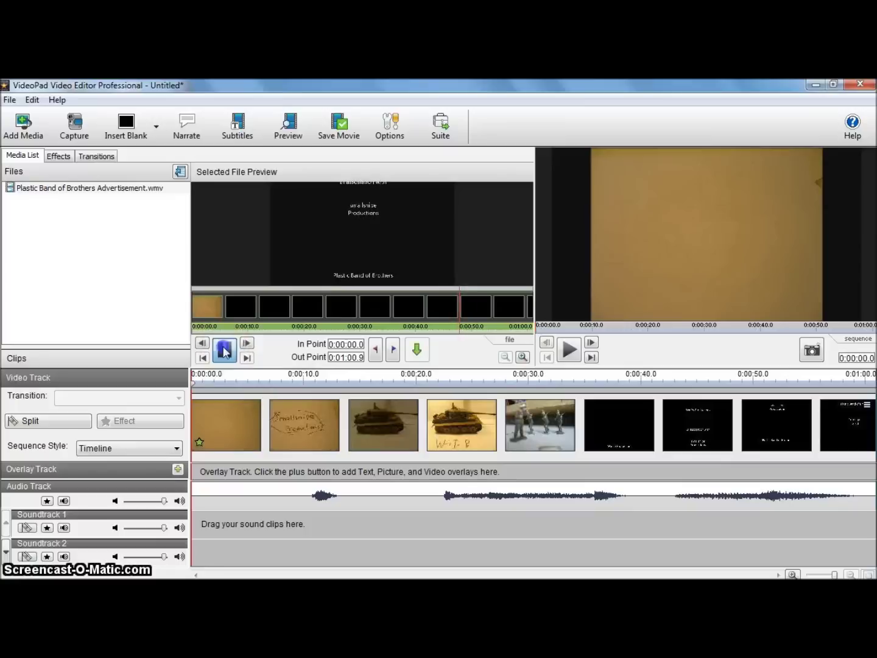
Look at the Insert Blank colour choices, then dismiss them
{"action": "left_click", "coordinate": [152, 101]}
{"action": "left_click", "coordinate": [156, 126]}
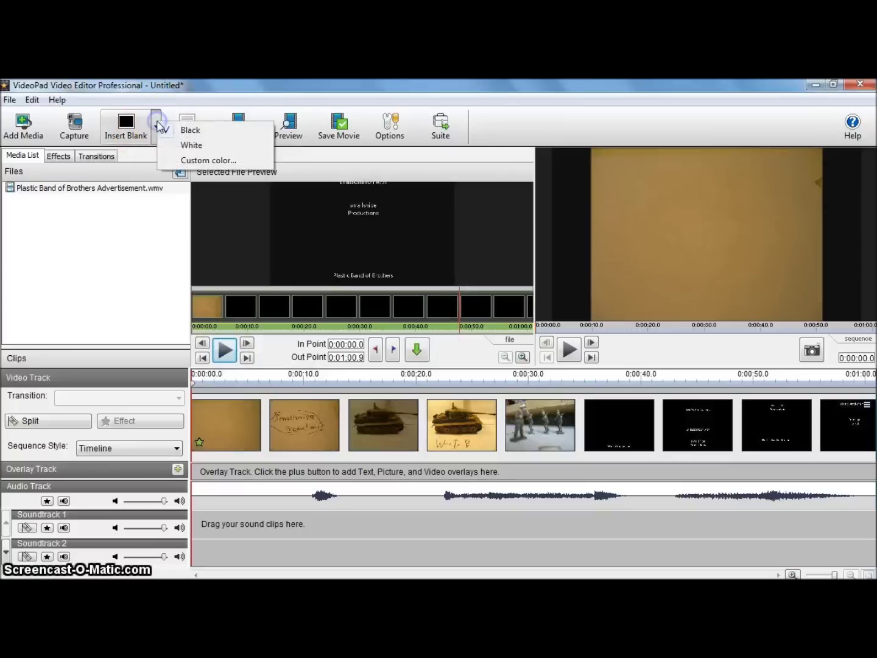
{"action": "left_click", "coordinate": [174, 101]}
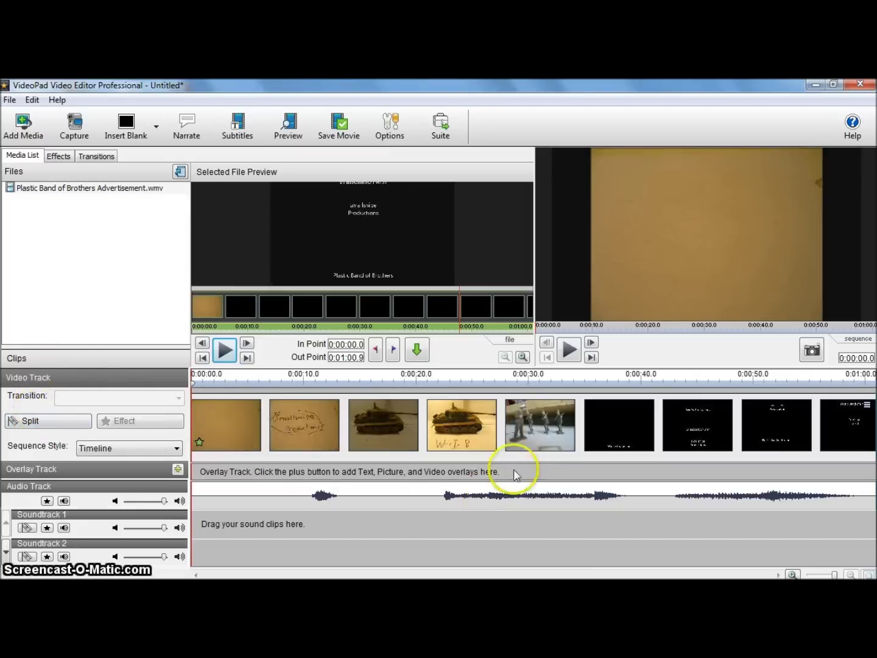
Review the Save Movie export settings without exporting, then exit VideoPad discarding changes
{"action": "left_click", "coordinate": [338, 118]}
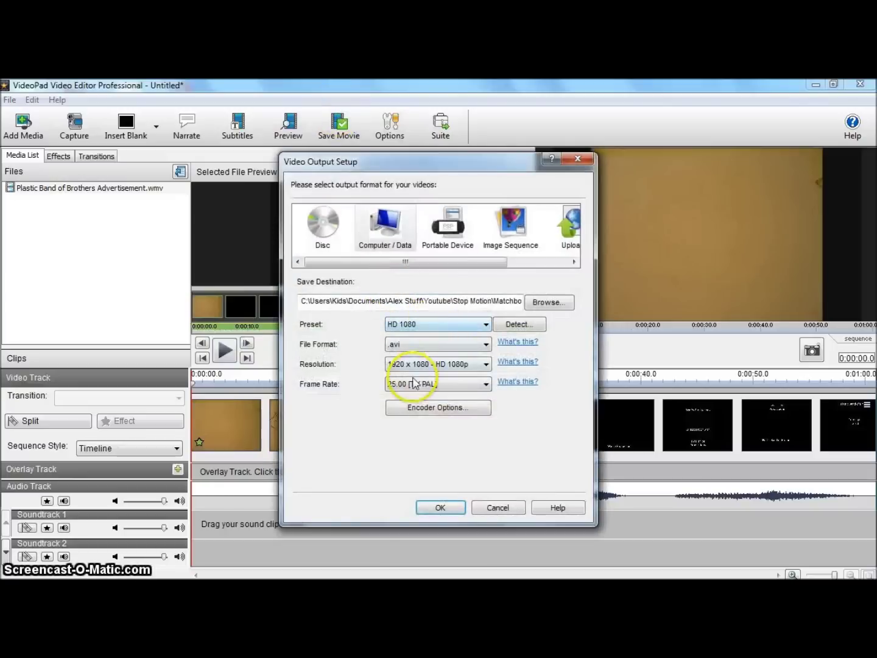
{"action": "left_click", "coordinate": [586, 162]}
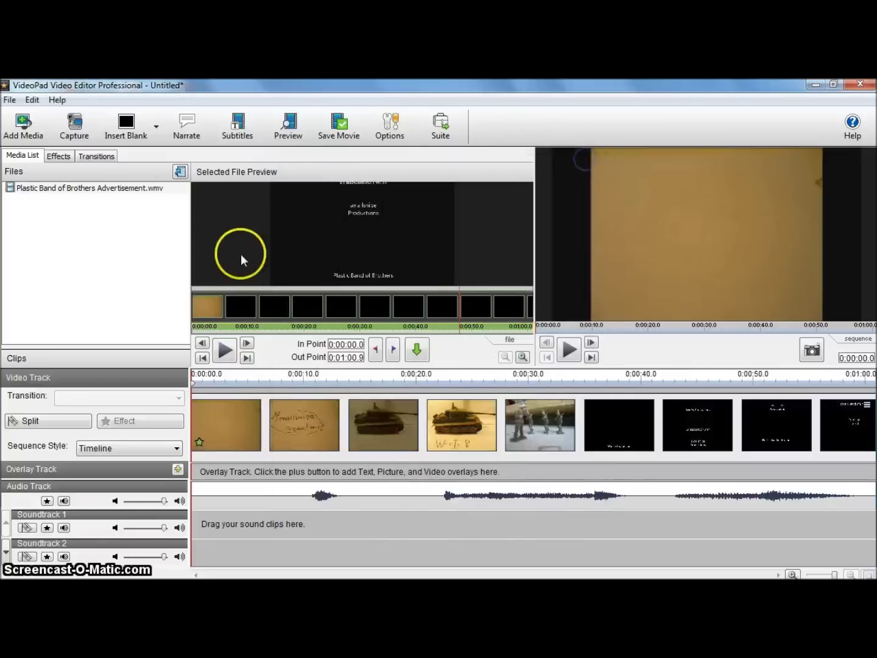
{"action": "left_click", "coordinate": [10, 101]}
{"action": "left_click", "coordinate": [10, 101]}
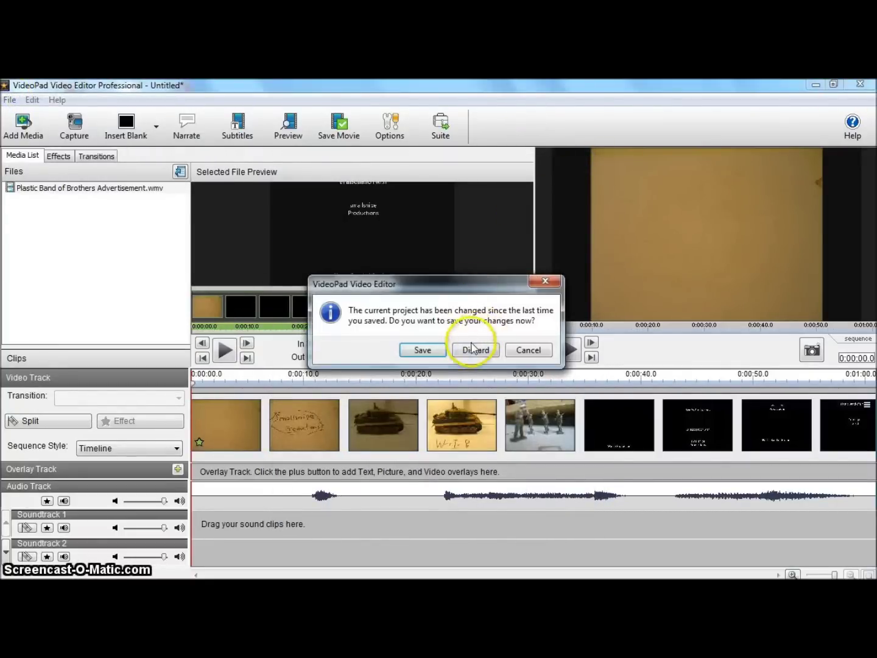
{"action": "left_click", "coordinate": [474, 350]}
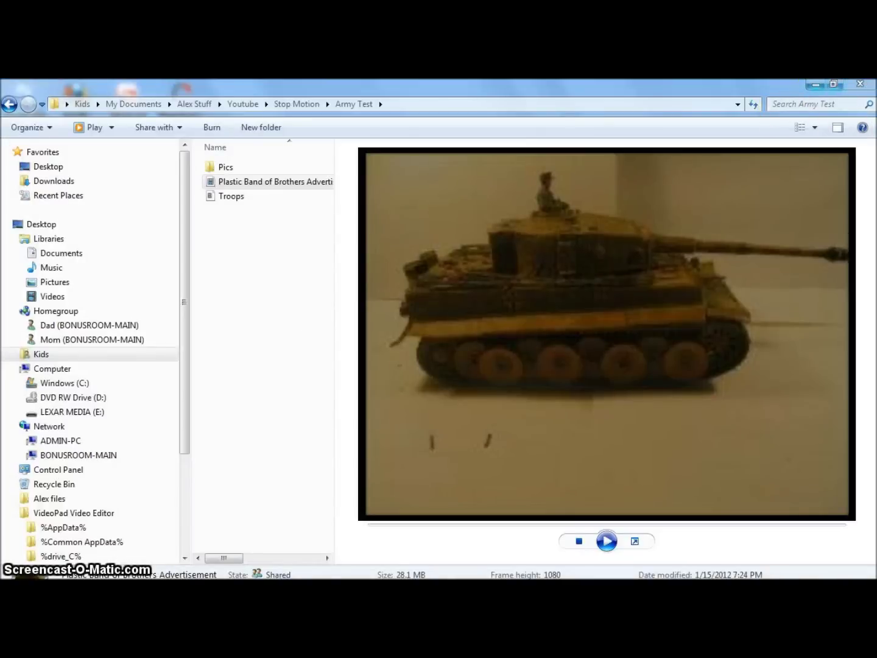
Close the Army Test Explorer window to reveal the desktop
{"action": "left_click", "coordinate": [859, 84]}
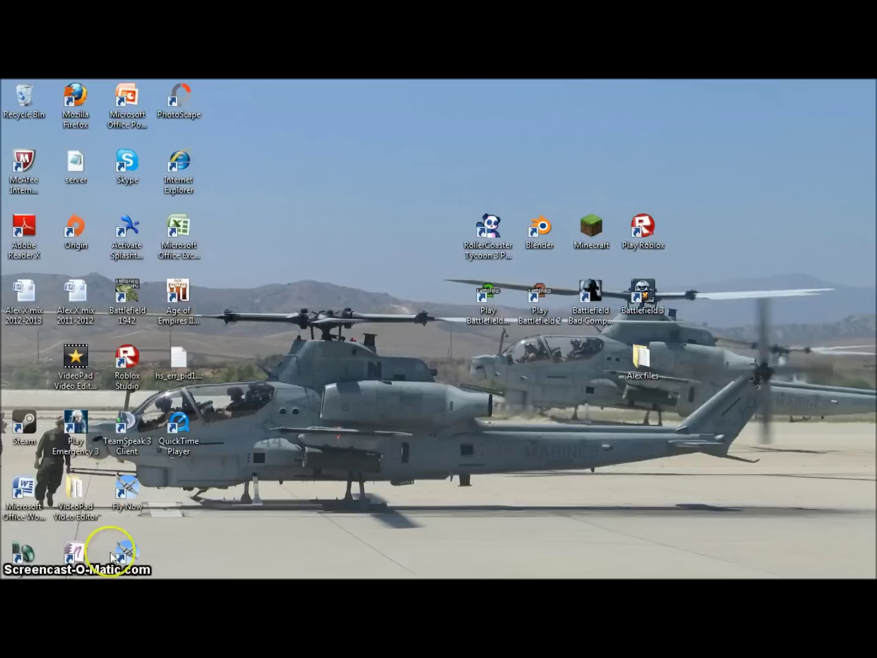
{"action": "left_click", "coordinate": [256, 490]}
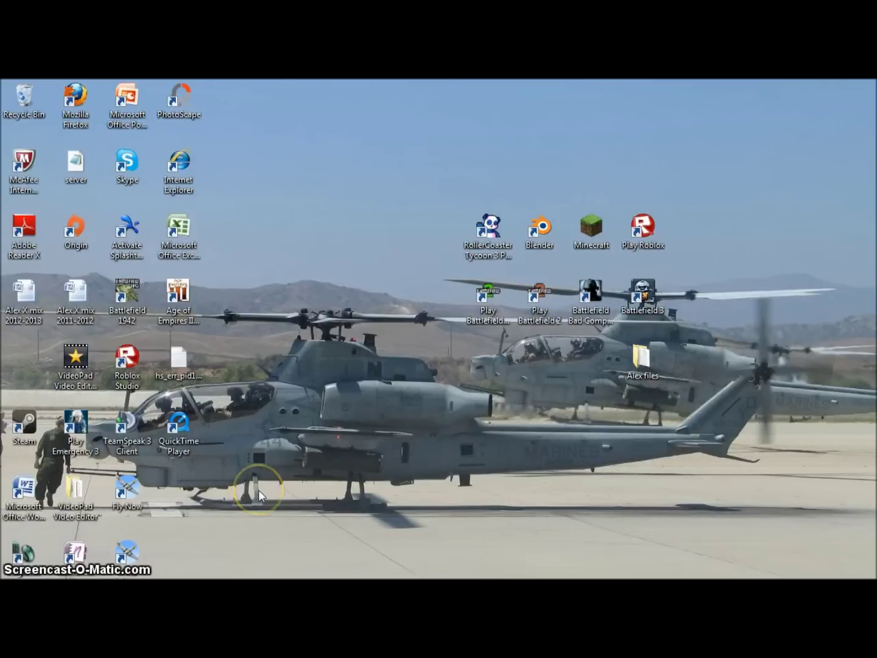